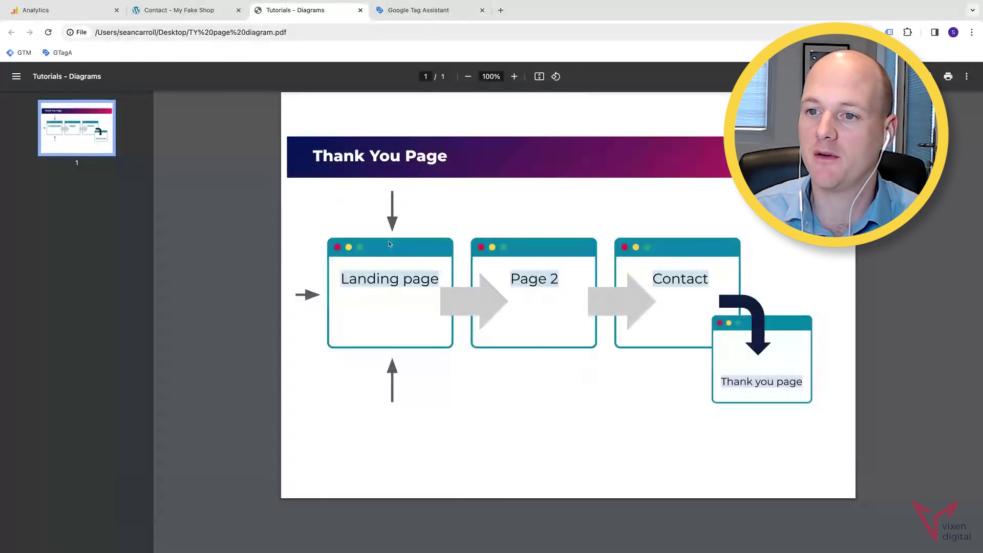
# Submit the Contact form with an autofilled name and e-mail and the message 'Test'.
pyautogui.click(167, 10)
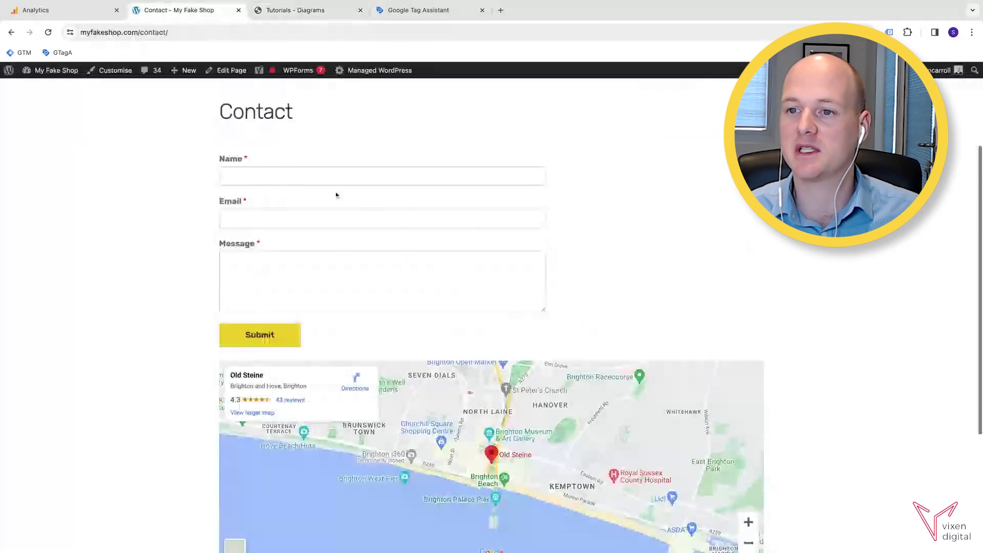
pyautogui.click(336, 177)
pyautogui.click(277, 218)
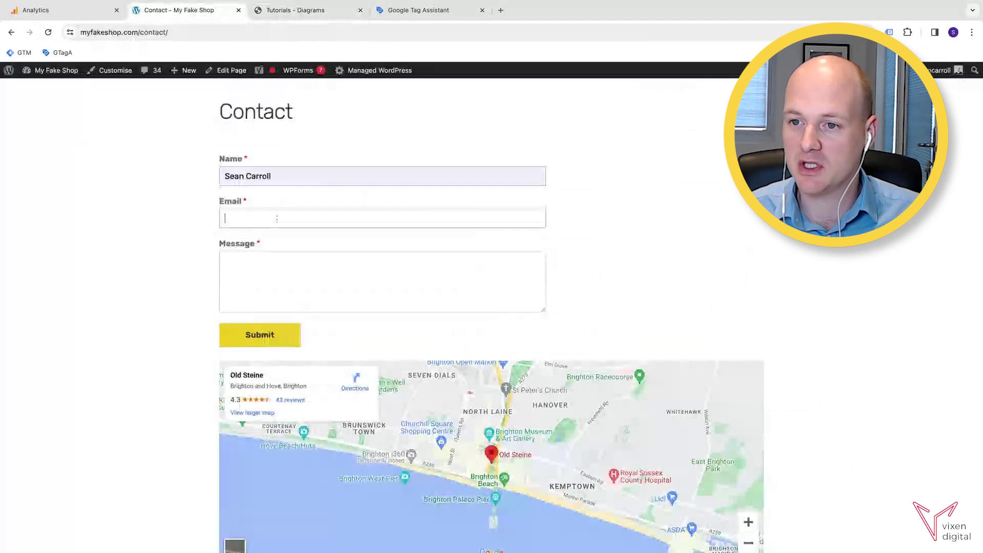
pyautogui.click(292, 244)
pyautogui.click(272, 260)
pyautogui.write('Test')
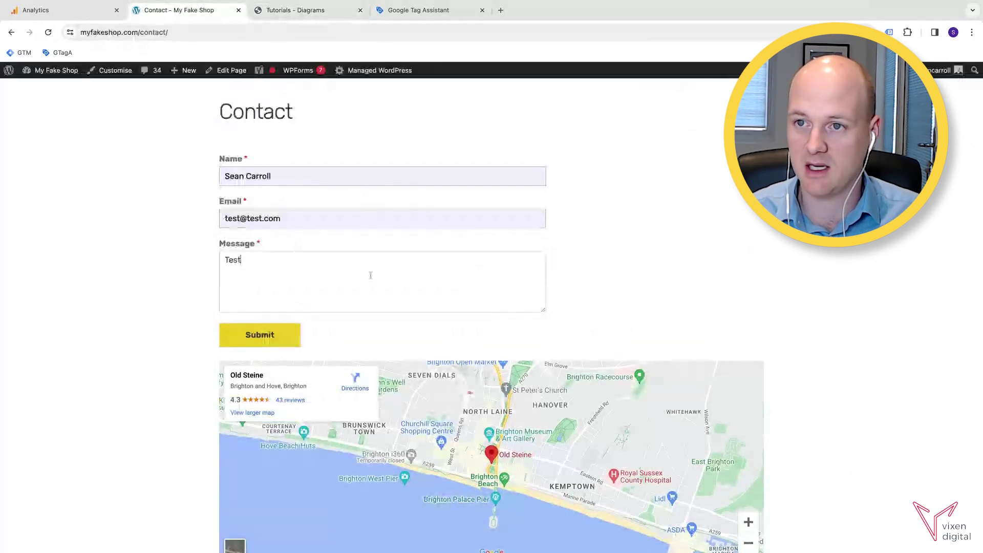
pyautogui.scroll(2, 329, 222)
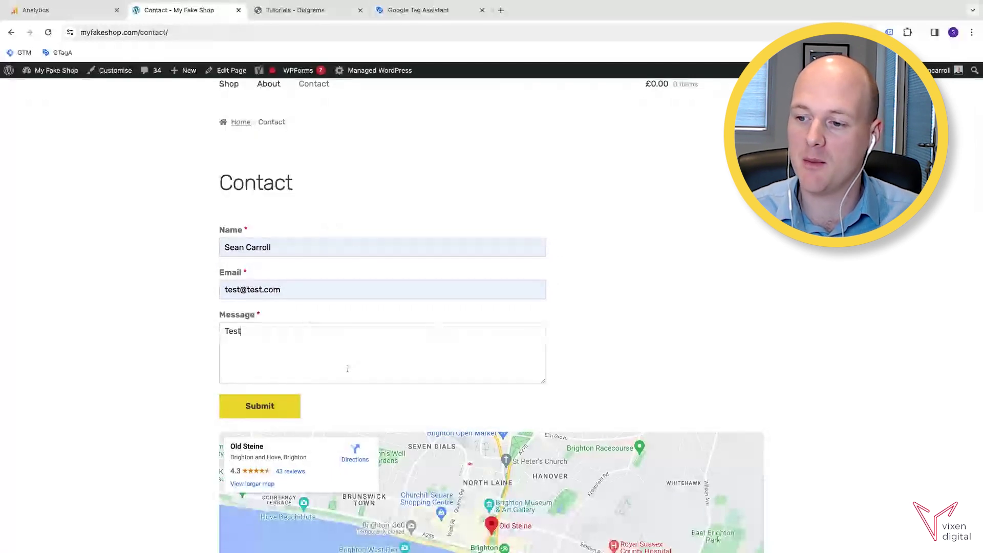
pyautogui.click(287, 412)
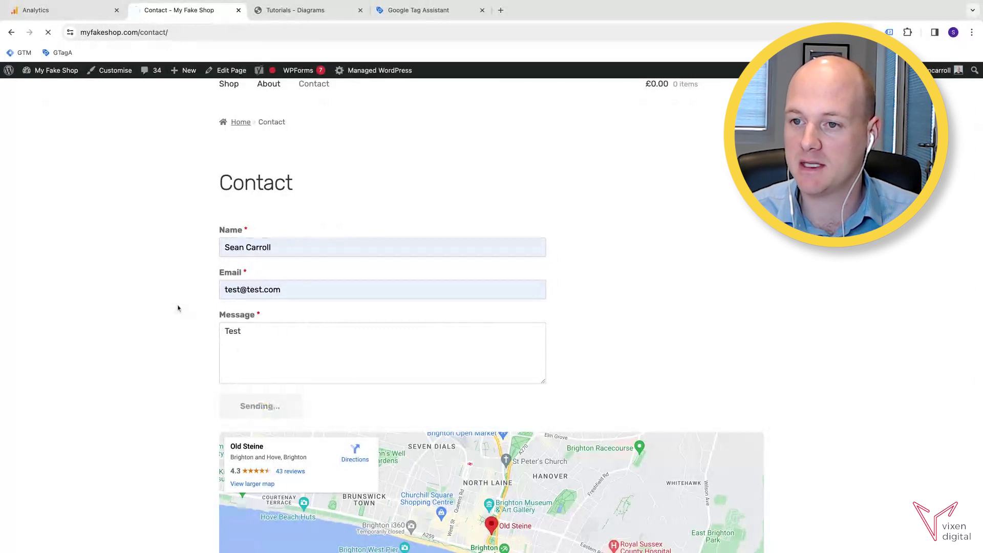
# Check the /thank-you/ page URL and diagram, then go to the Analytics Events page.
pyautogui.click(194, 33)
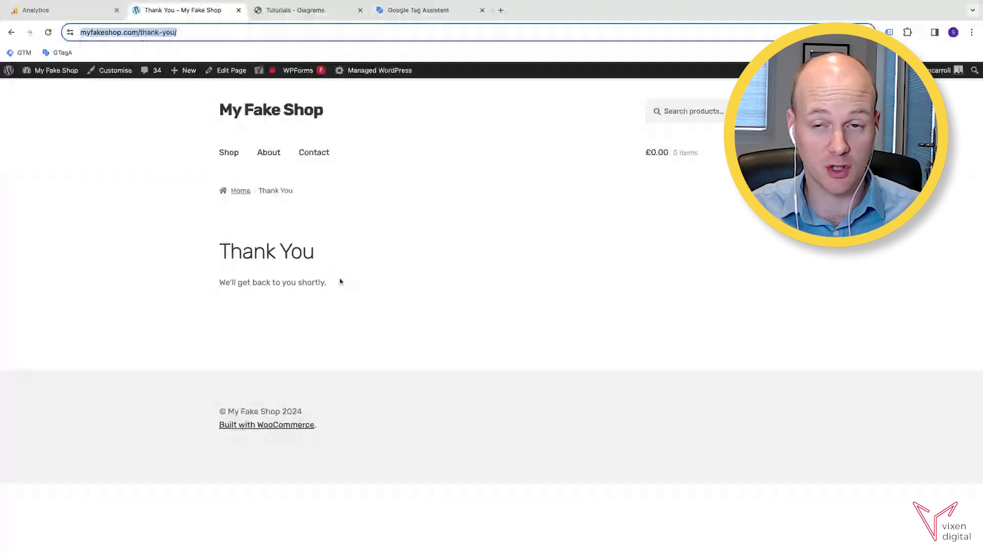
pyautogui.click(296, 13)
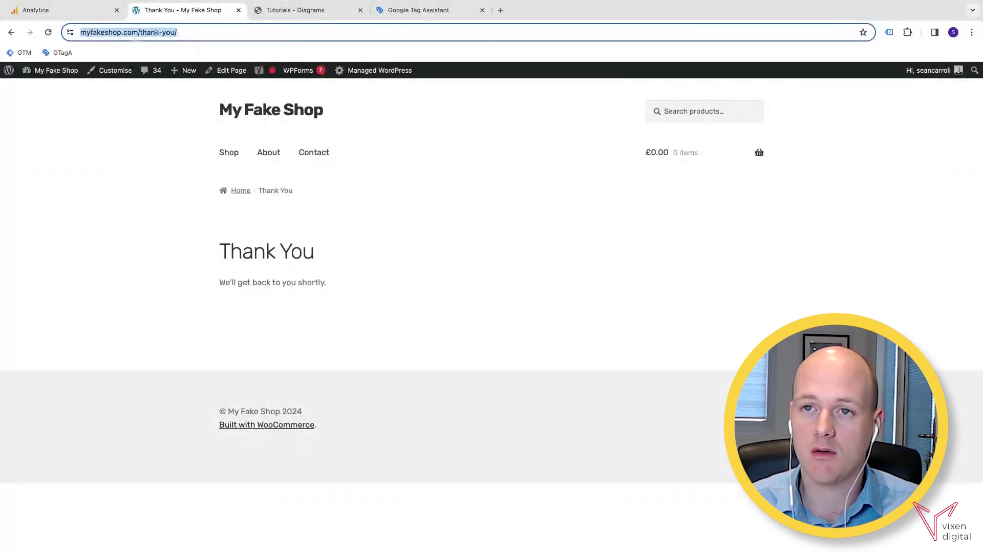
pyautogui.click(57, 10)
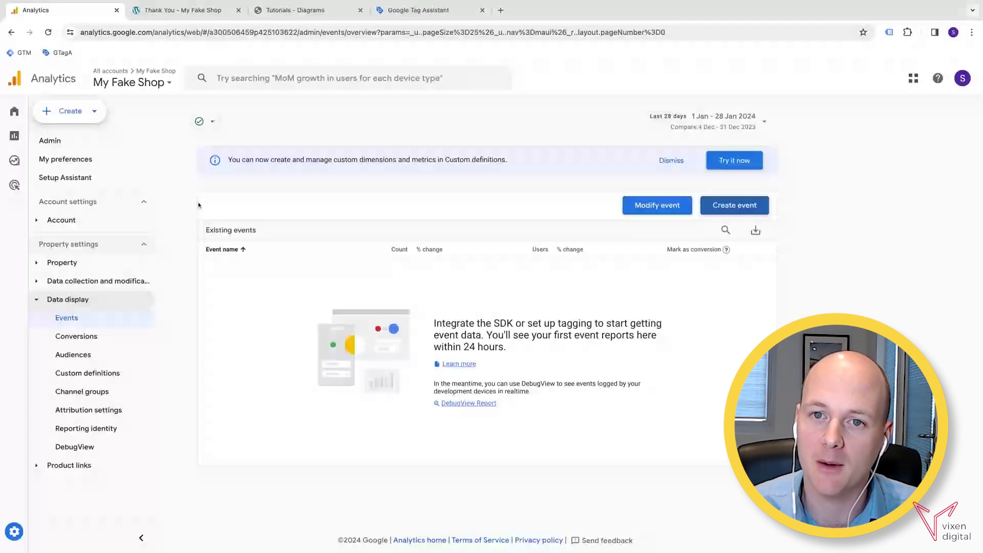
# Go from the Analytics Home page to the property's Admin settings.
pyautogui.click(39, 110)
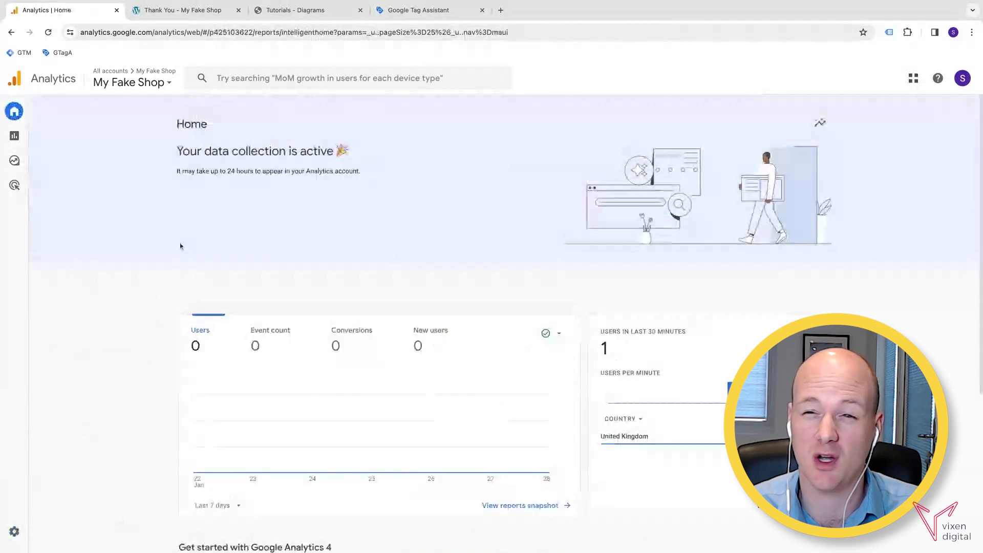
pyautogui.scroll(-2, 316, 298)
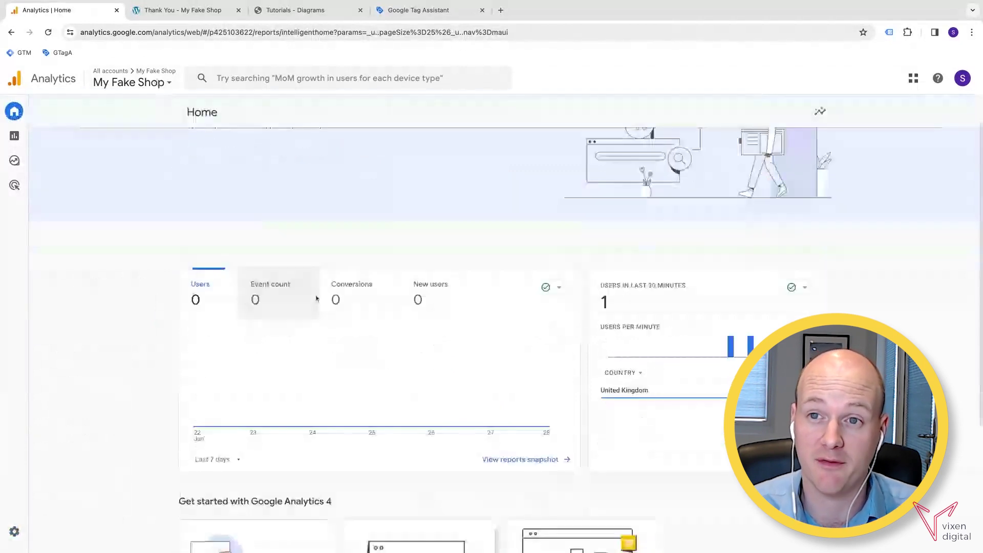
pyautogui.scroll(-1, 331, 286)
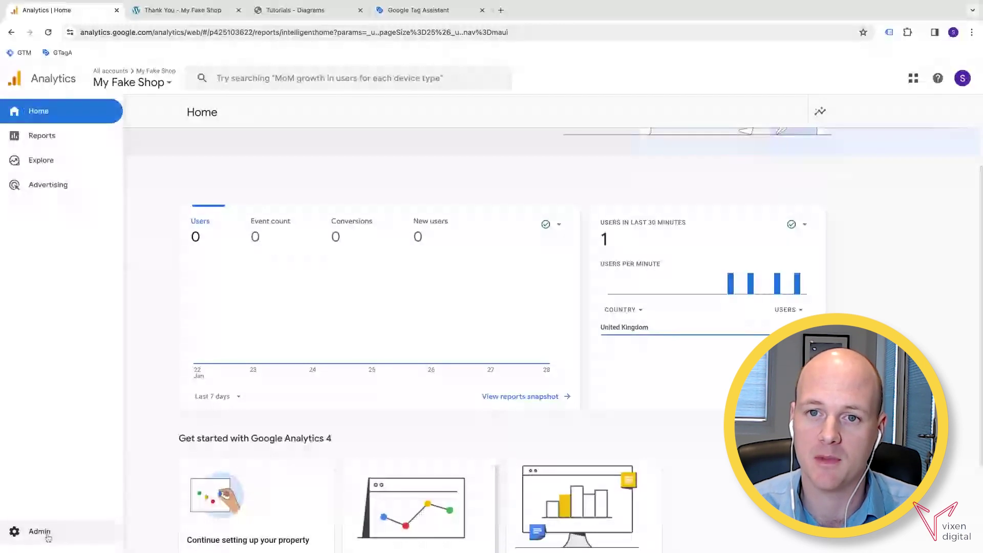
pyautogui.click(46, 532)
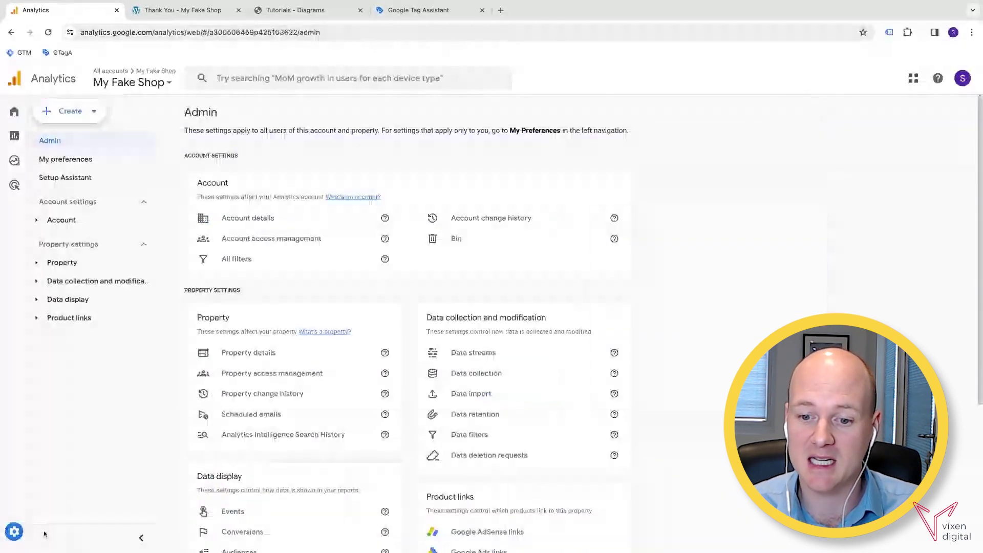
# Visit the Events settings, then return to the Admin overview's Data display section.
pyautogui.scroll(-2, 279, 400)
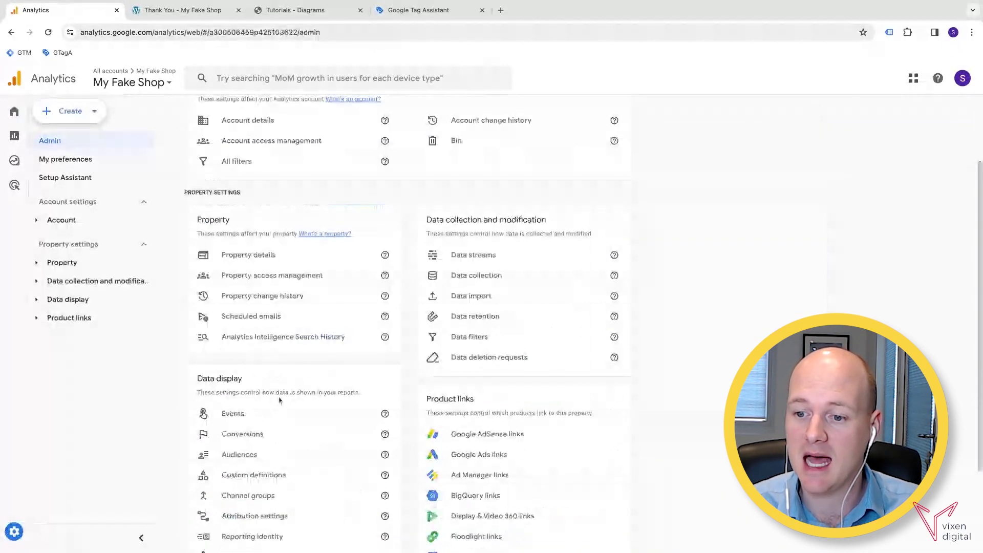
pyautogui.click(246, 417)
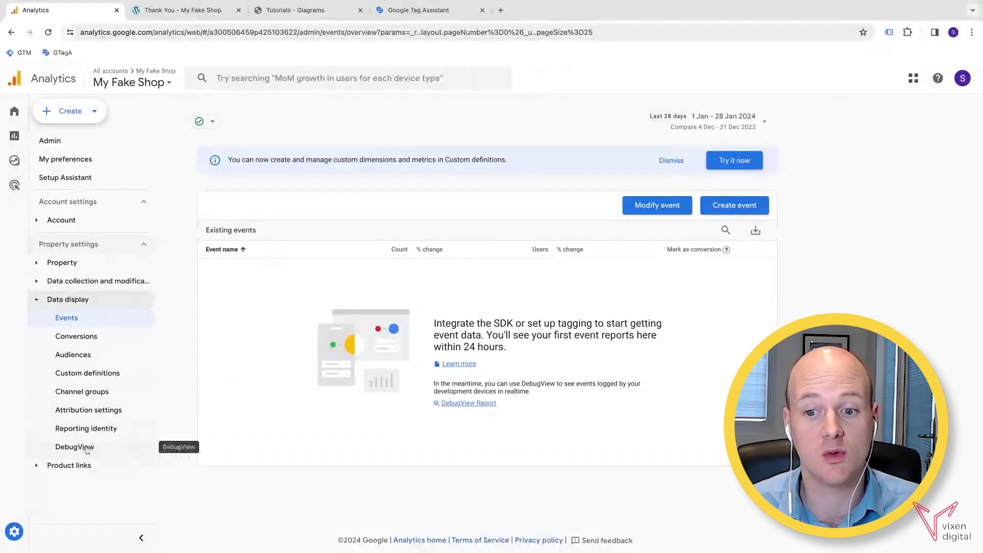
pyautogui.click(34, 535)
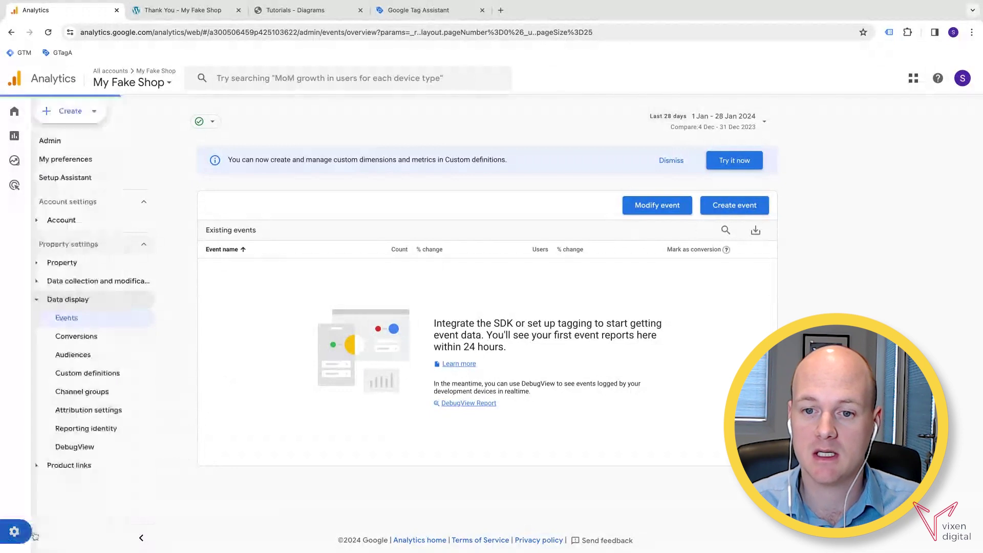
pyautogui.scroll(-5, 235, 483)
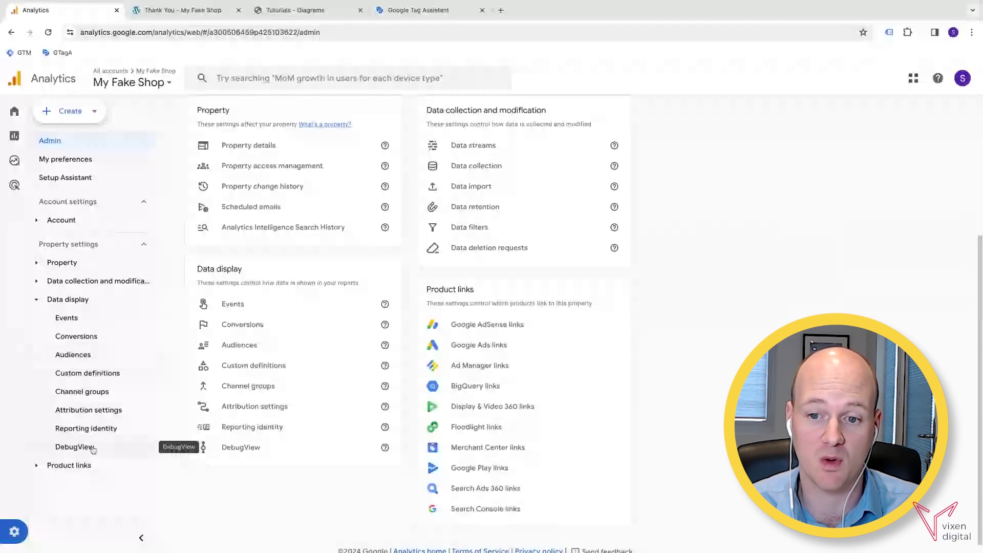
# Check DebugView for debug events, then bring up Tag Assistant's debugged domains list.
pyautogui.click(254, 449)
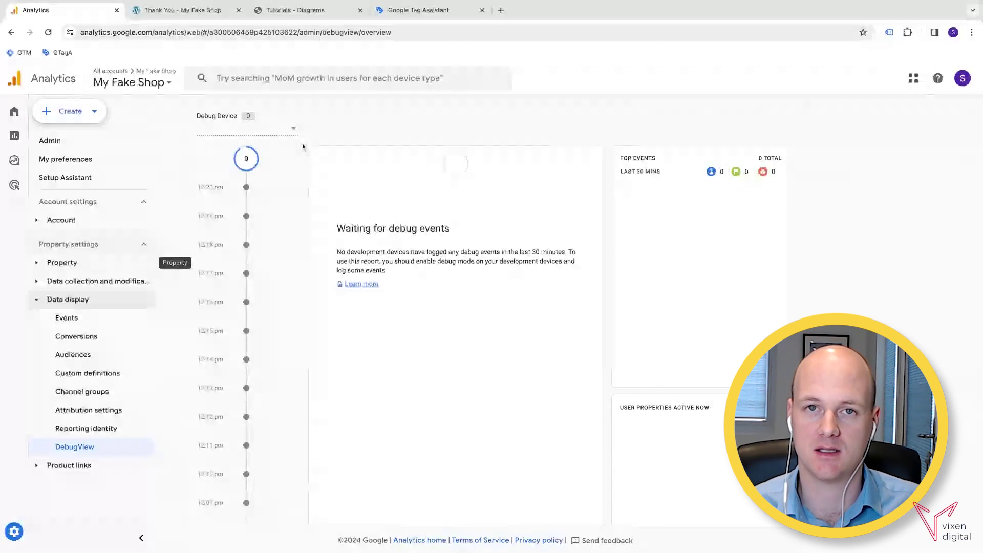
pyautogui.click(412, 16)
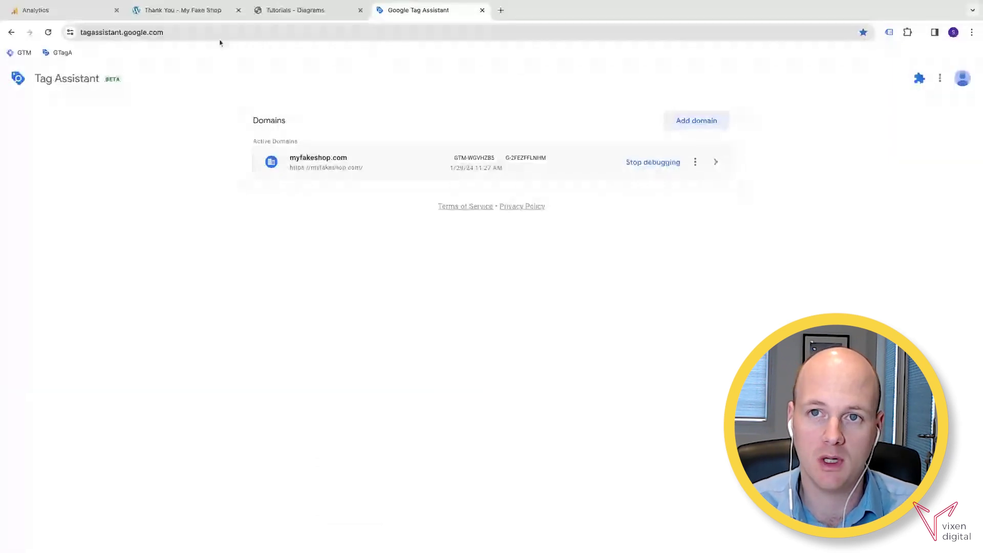
pyautogui.click(200, 33)
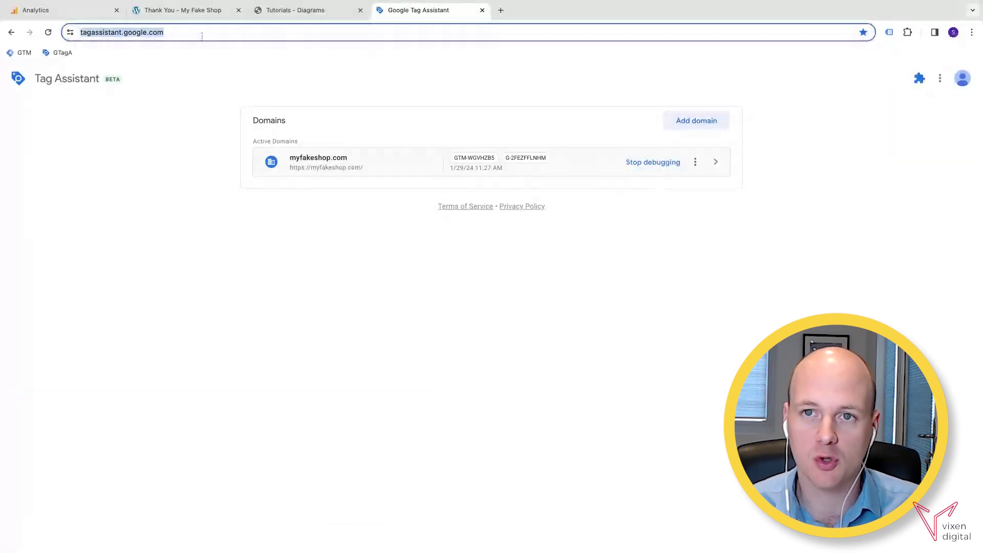
pyautogui.click(258, 70)
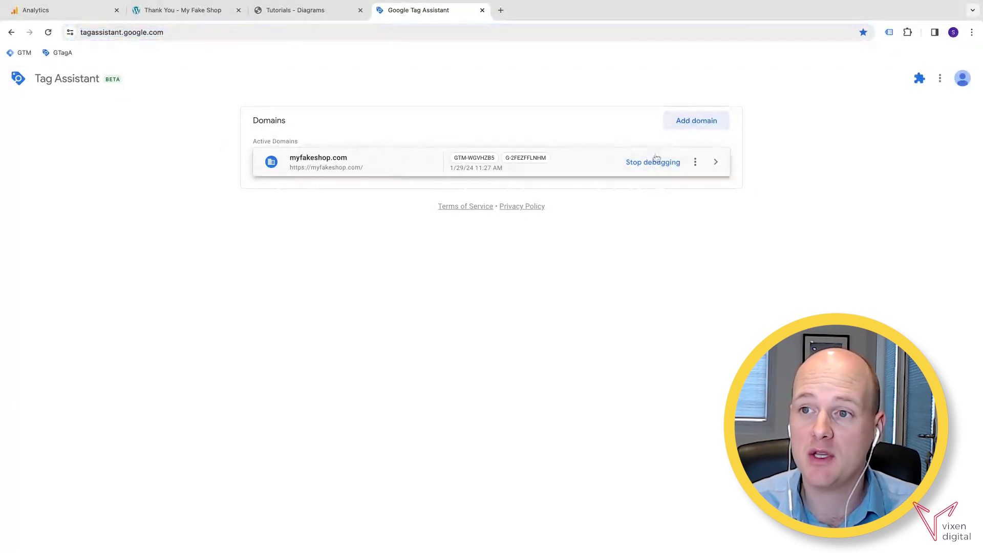
pyautogui.click(682, 120)
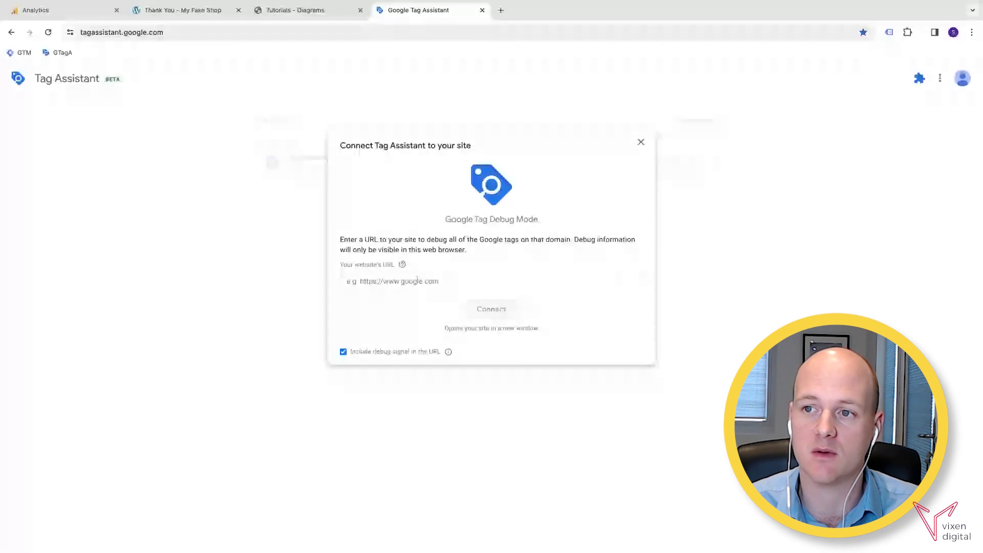
pyautogui.click(417, 280)
pyautogui.write('https://myfakeshop.com/')
pyautogui.click(502, 309)
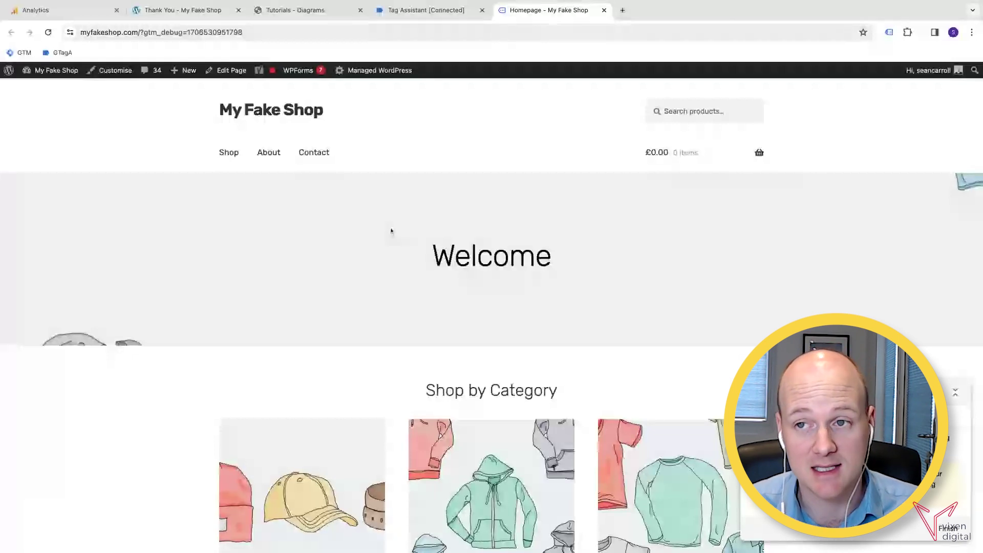
# In debug mode, submit the Contact form with a test e-mail and the message 'Test'.
pyautogui.click(308, 156)
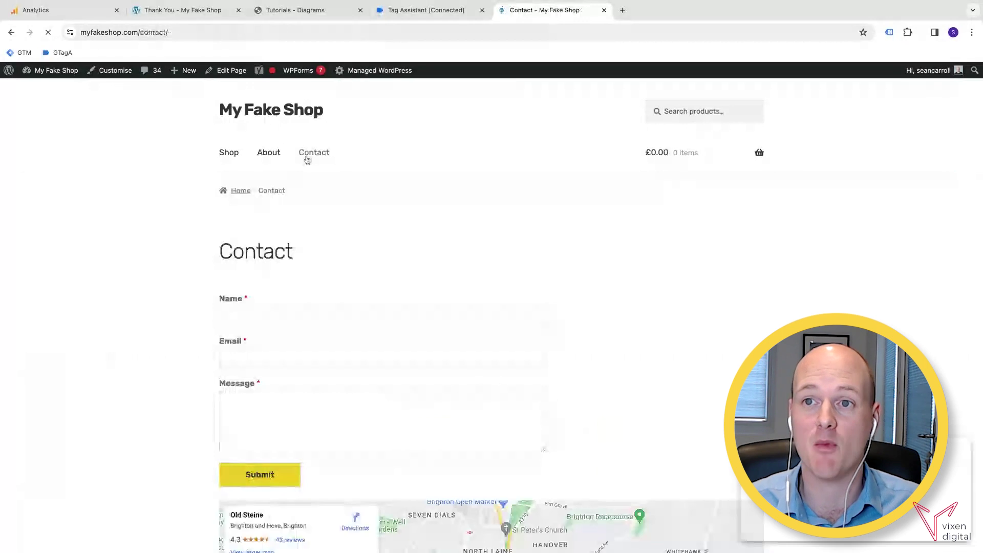
pyautogui.scroll(-1, 362, 283)
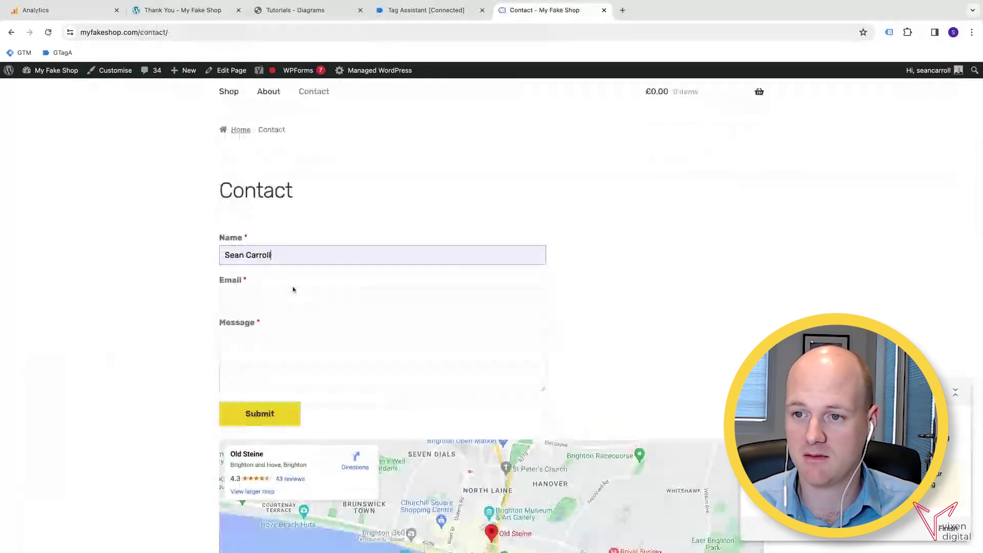
pyautogui.click(292, 291)
pyautogui.write('test@test.com')
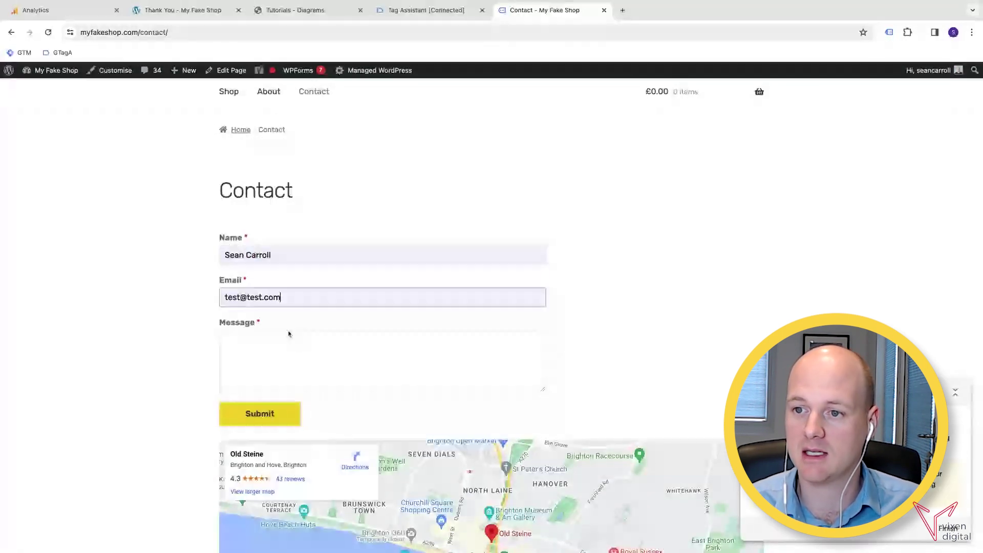
pyautogui.click(271, 388)
pyautogui.write('Test')
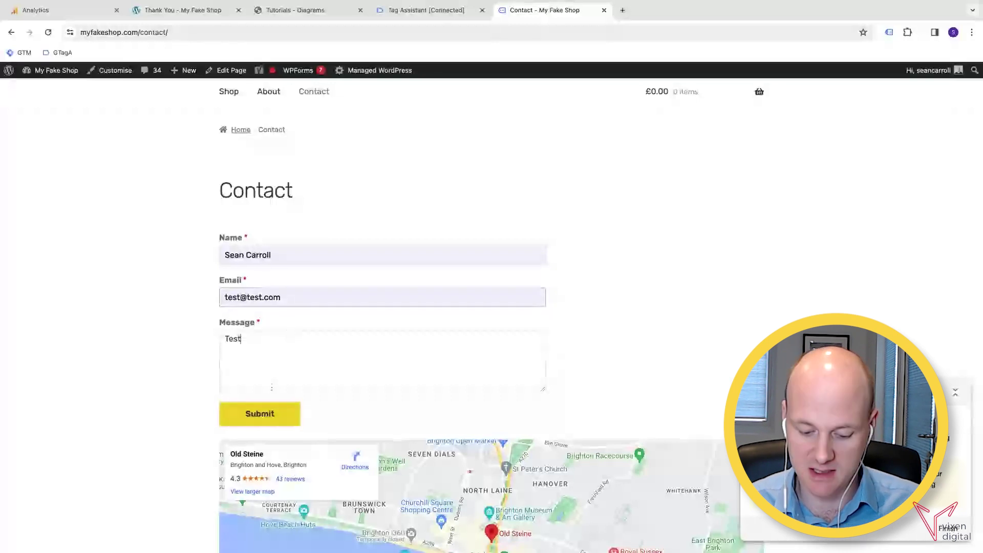
pyautogui.click(267, 414)
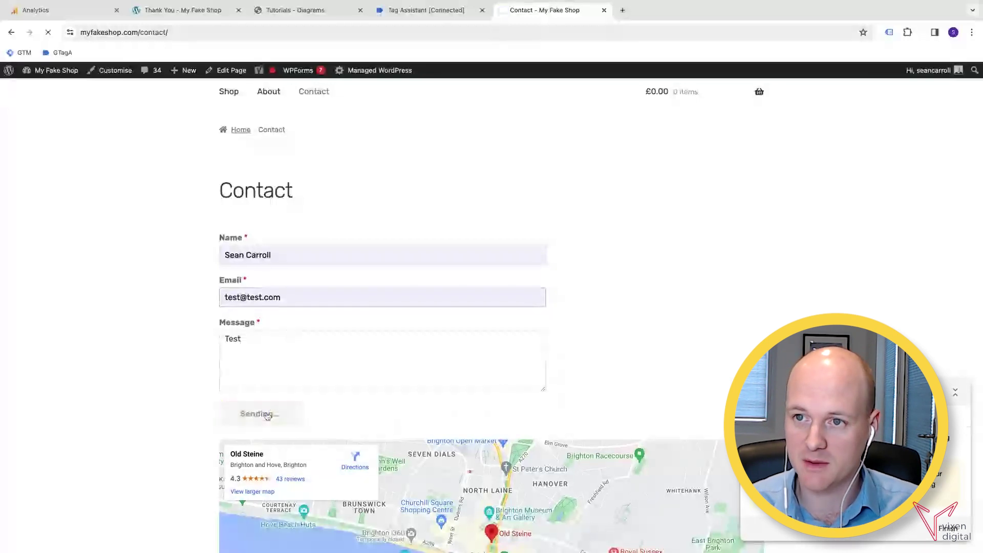
pyautogui.click(400, 15)
# Dismiss the Connected dialog and debug the live GTM-WGVHZB5 container version.
pyautogui.click(504, 256)
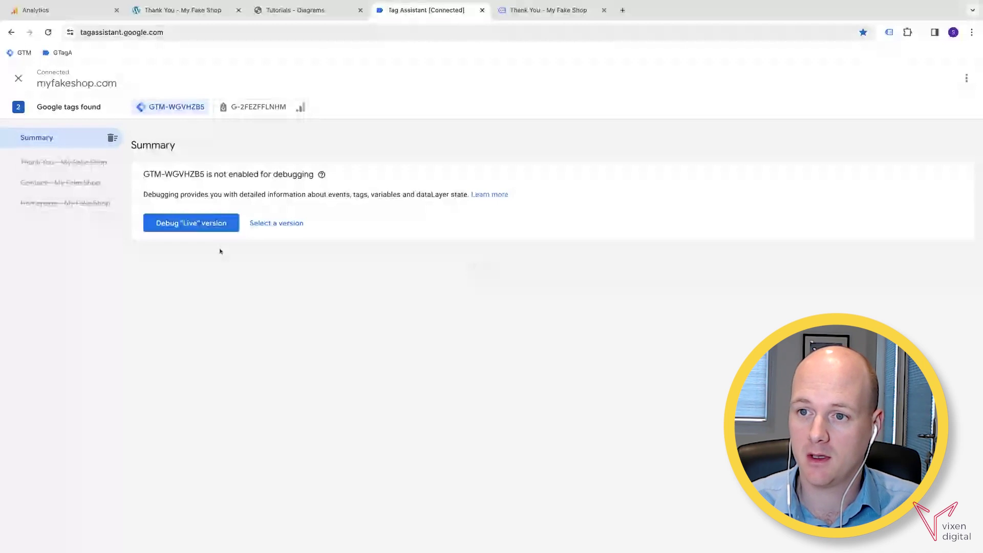
pyautogui.click(194, 230)
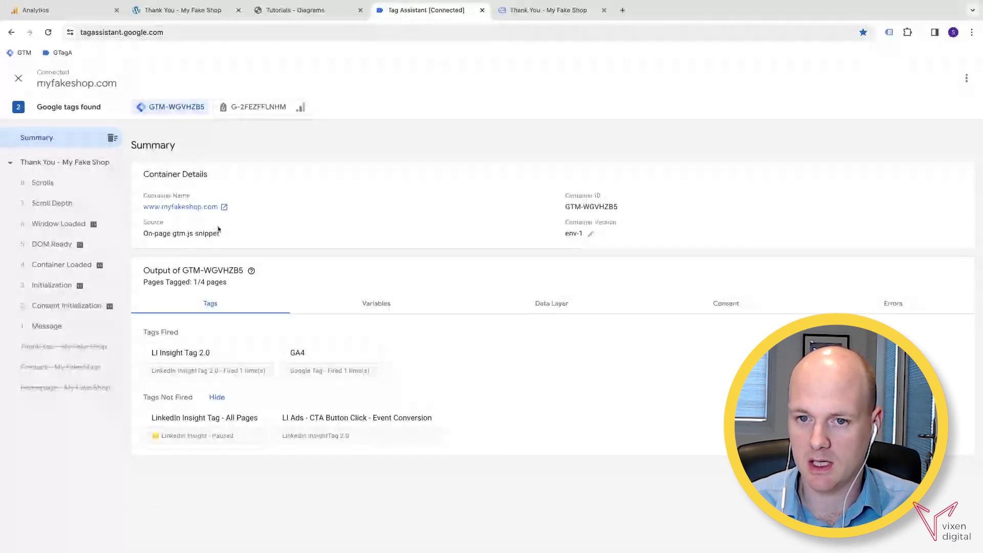
# Navigate from the shop homepage to Contact and resubmit the form with the message 'Test'.
pyautogui.click(543, 10)
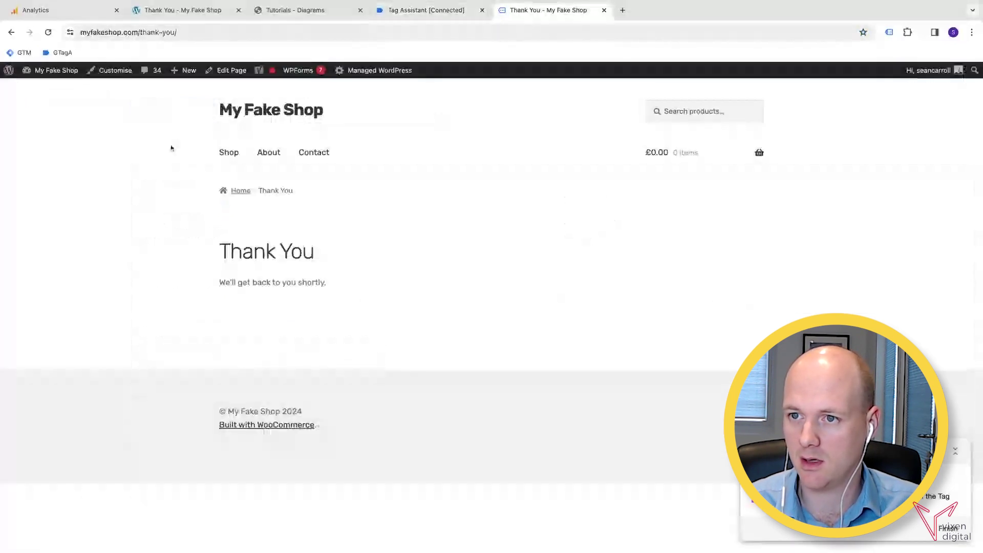
pyautogui.click(277, 110)
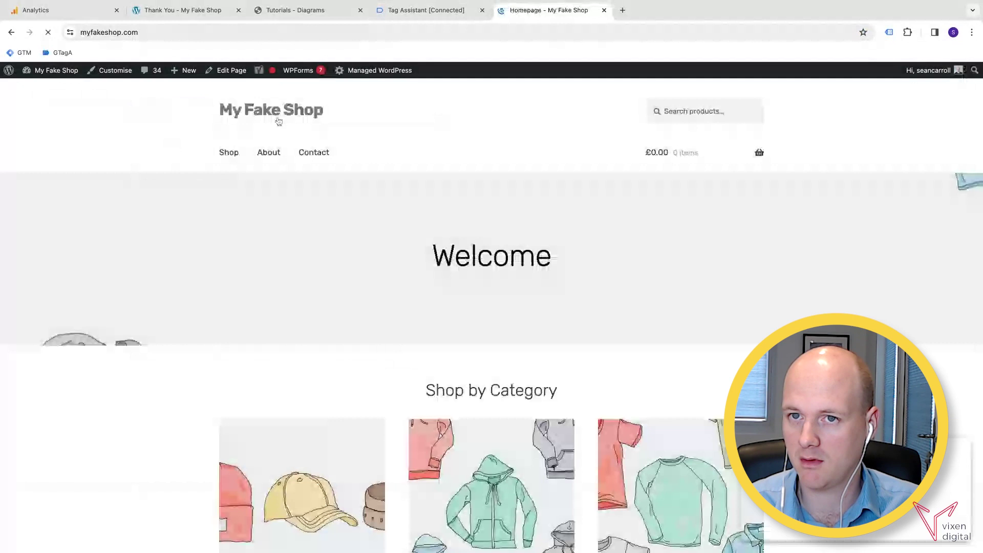
pyautogui.click(314, 152)
pyautogui.click(240, 323)
pyautogui.click(262, 337)
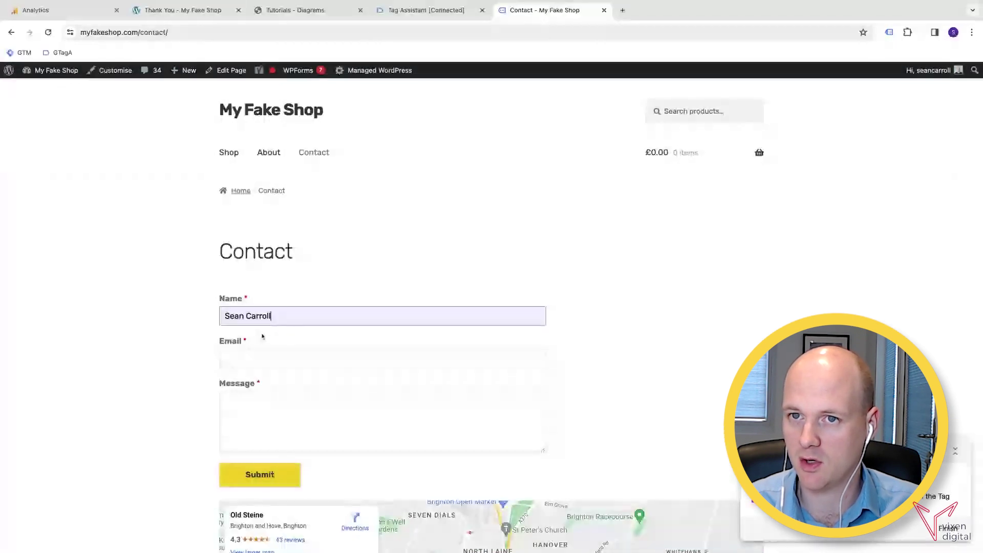
pyautogui.click(265, 398)
pyautogui.write('Test')
pyautogui.click(259, 474)
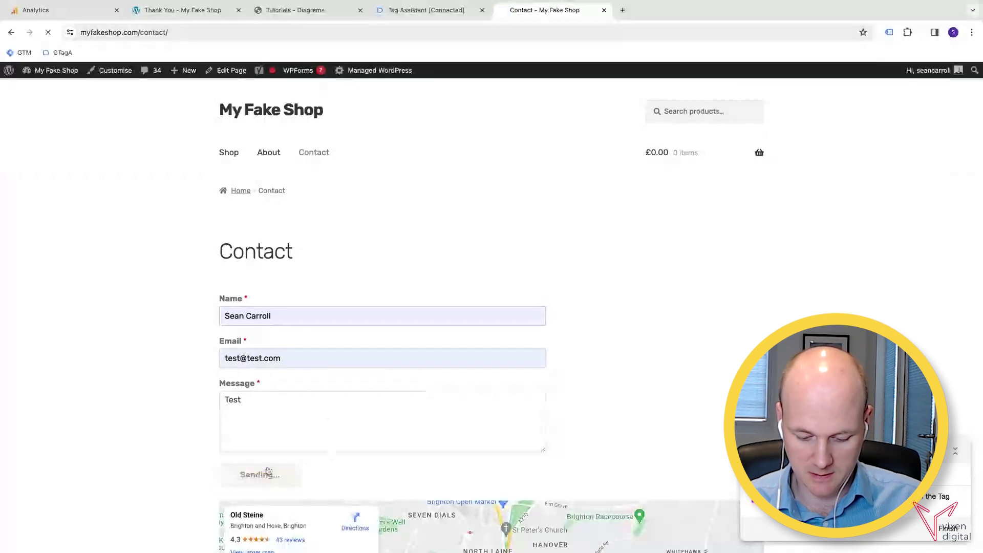
pyautogui.click(423, 15)
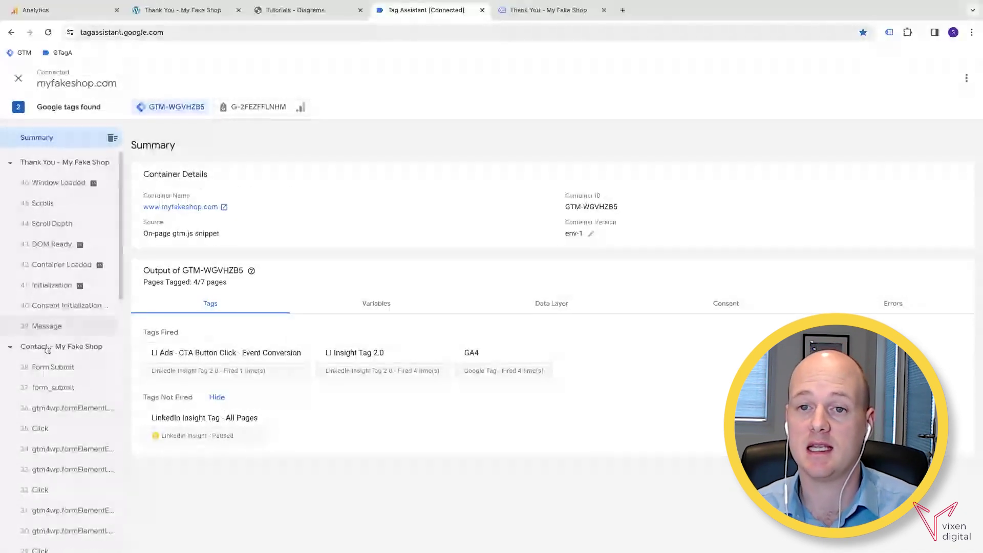
# Scroll the event list and open the 'Thank You - My Fake Shop' page's tag details.
pyautogui.scroll(-2, 73, 375)
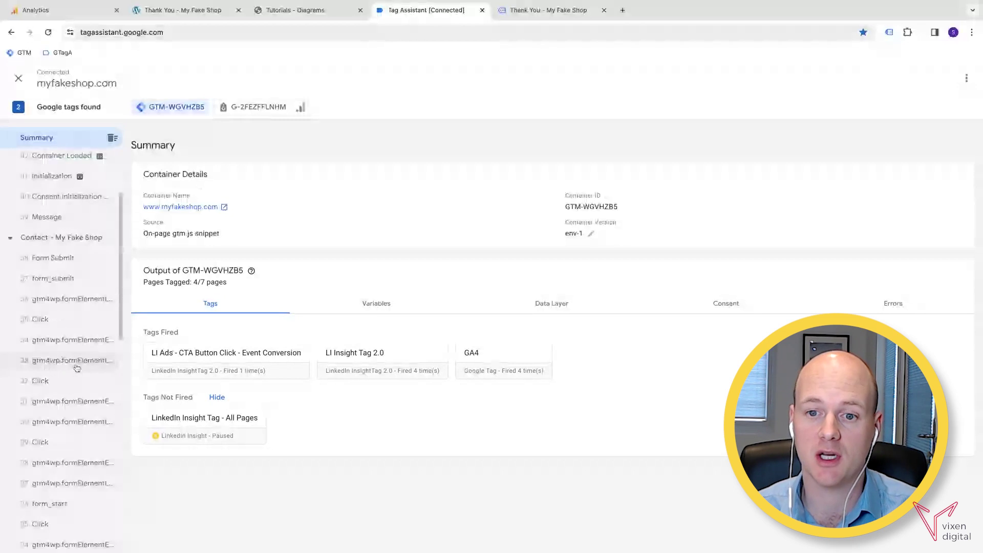
pyautogui.scroll(-3, 77, 368)
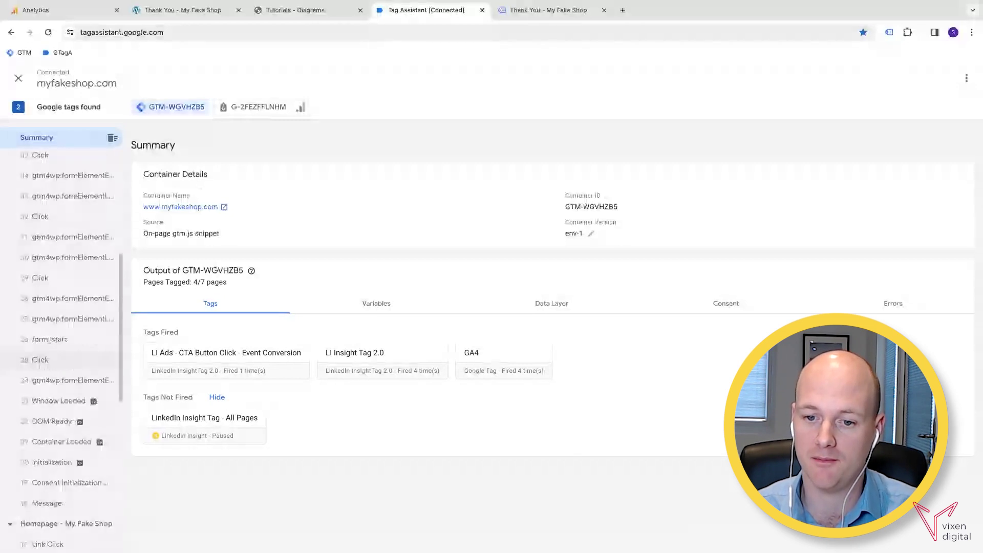
pyautogui.scroll(-1, 78, 431)
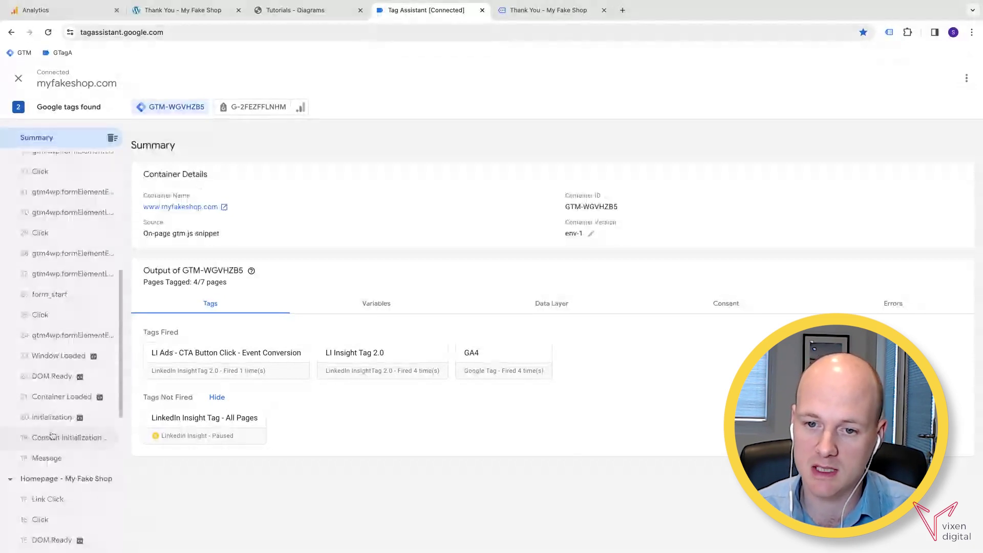
pyautogui.scroll(-3, 51, 435)
pyautogui.scroll(2, 65, 398)
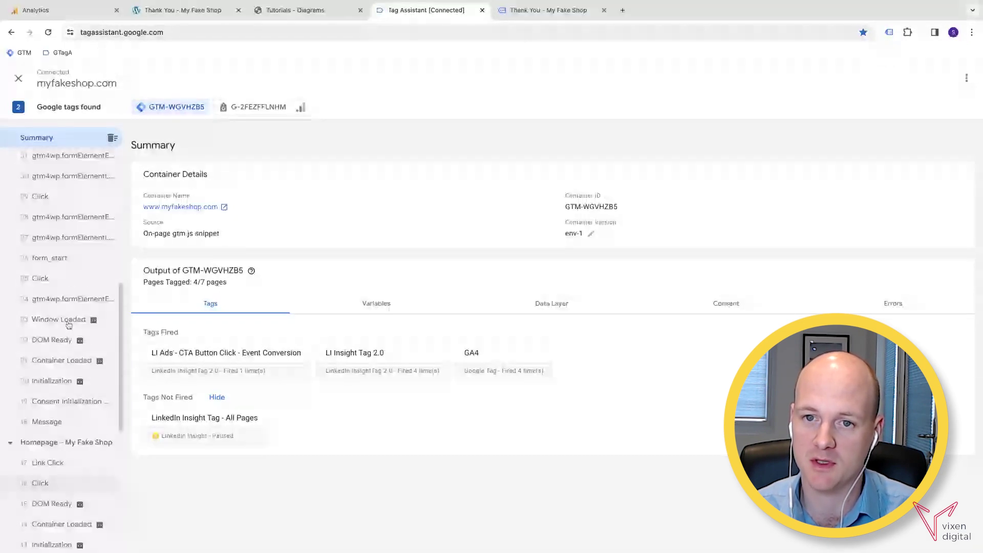
pyautogui.scroll(5, 68, 324)
pyautogui.scroll(1, 61, 277)
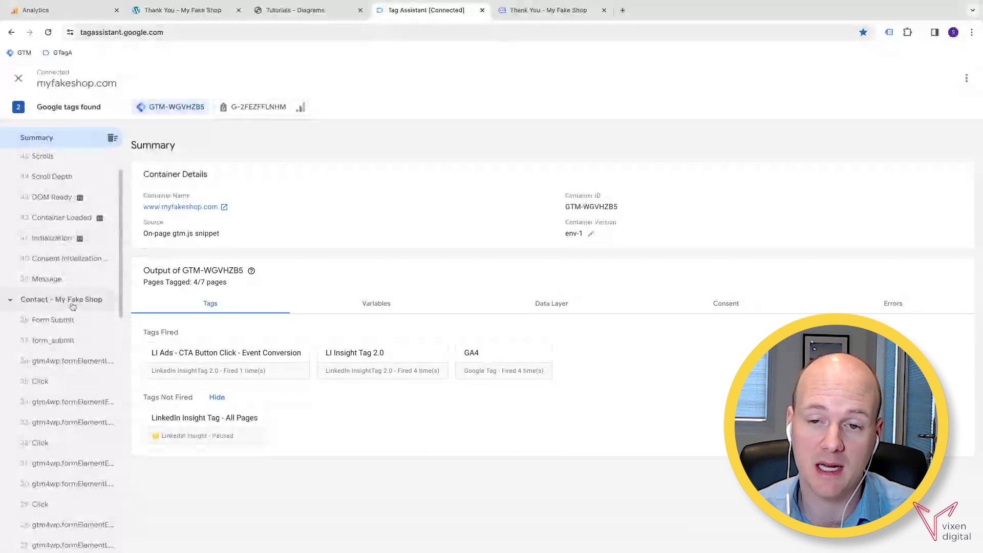
pyautogui.scroll(1, 51, 201)
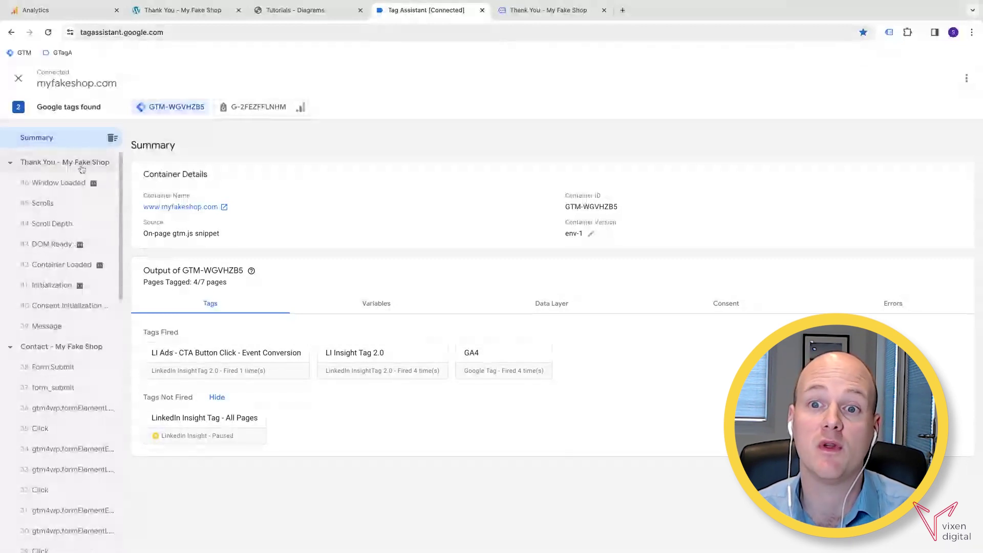
pyautogui.click(66, 163)
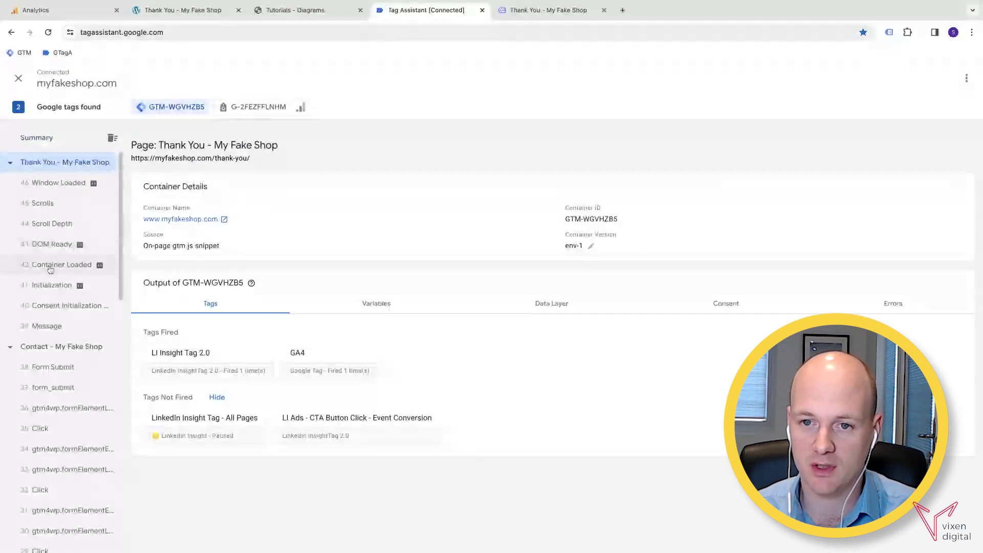
# Inspect the Thank You page's Container Loaded variables and its thank-you Page URL value.
pyautogui.click(56, 265)
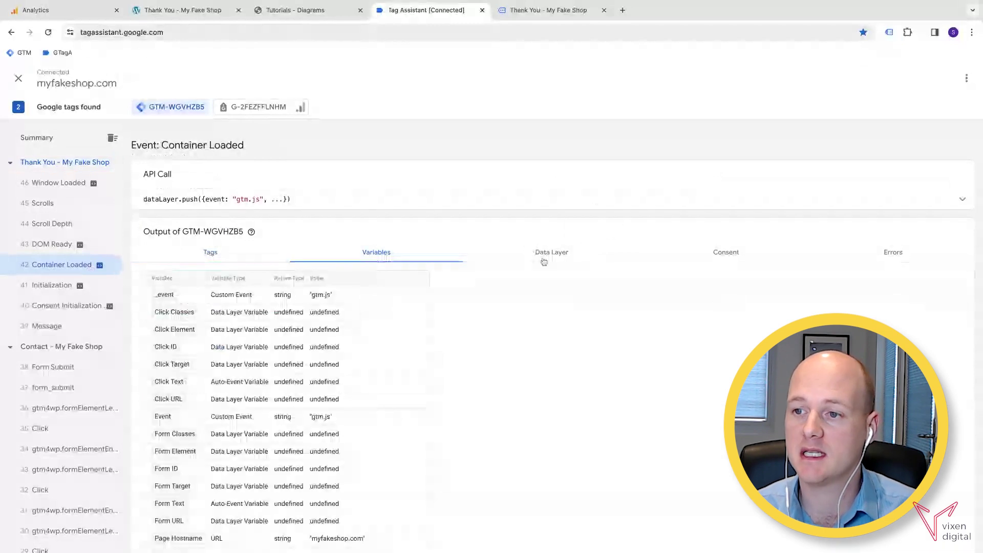
pyautogui.scroll(-1, 382, 294)
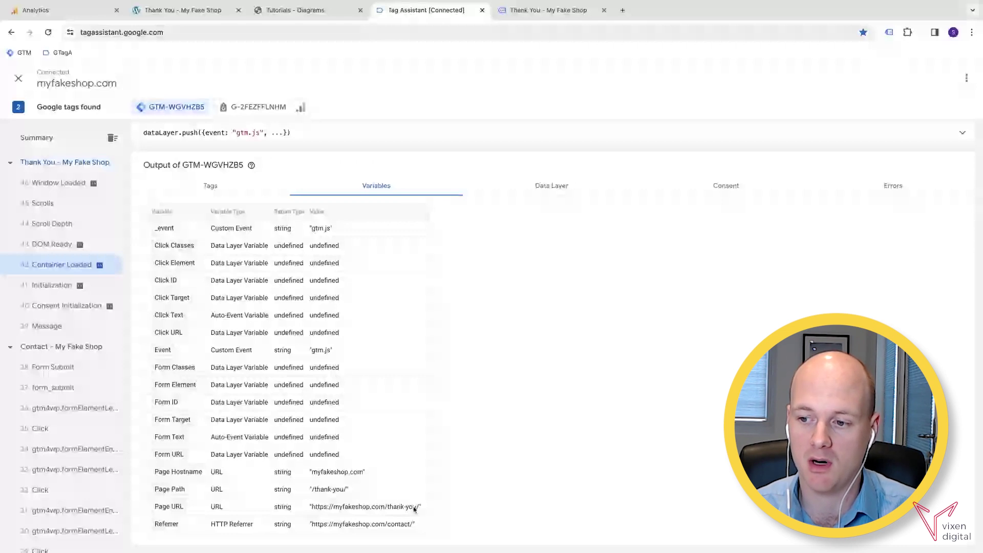
pyautogui.moveTo(333, 506); pyautogui.dragTo(421, 508)
pyautogui.click(416, 459)
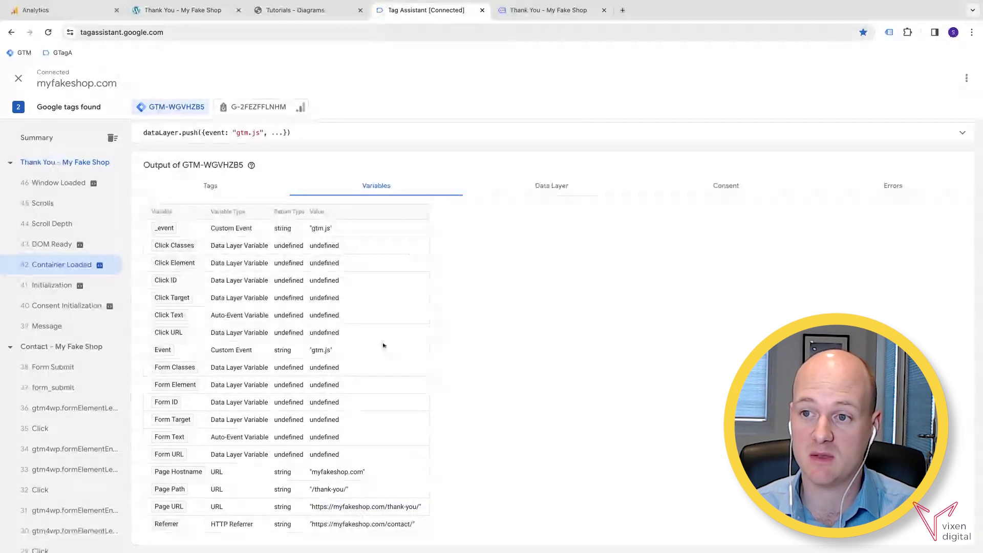
pyautogui.click(69, 10)
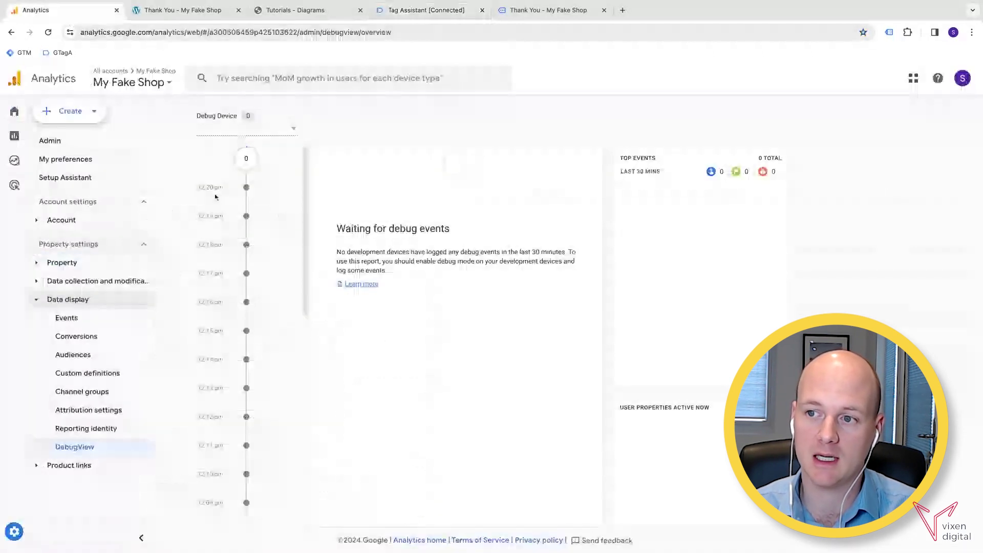
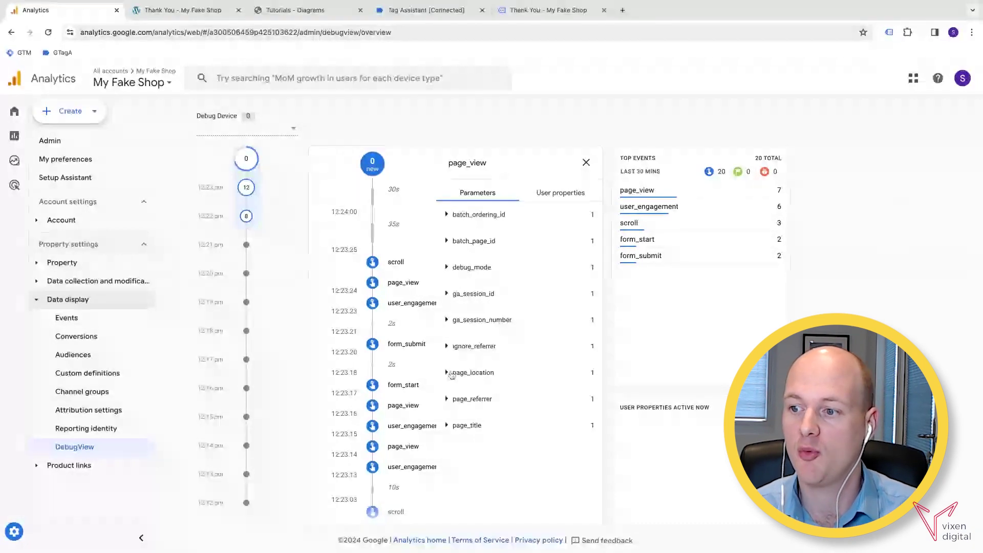
pyautogui.click(448, 373)
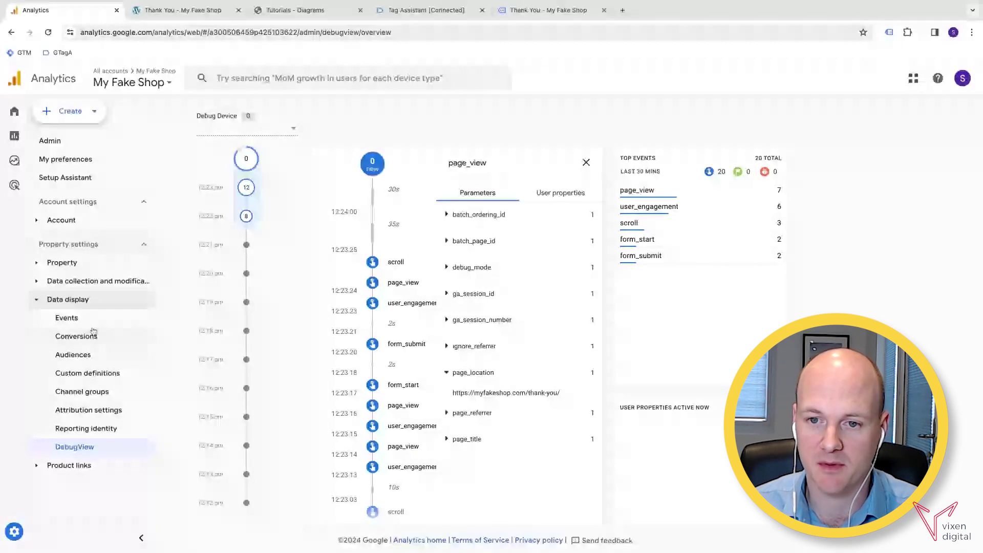
pyautogui.click(64, 326)
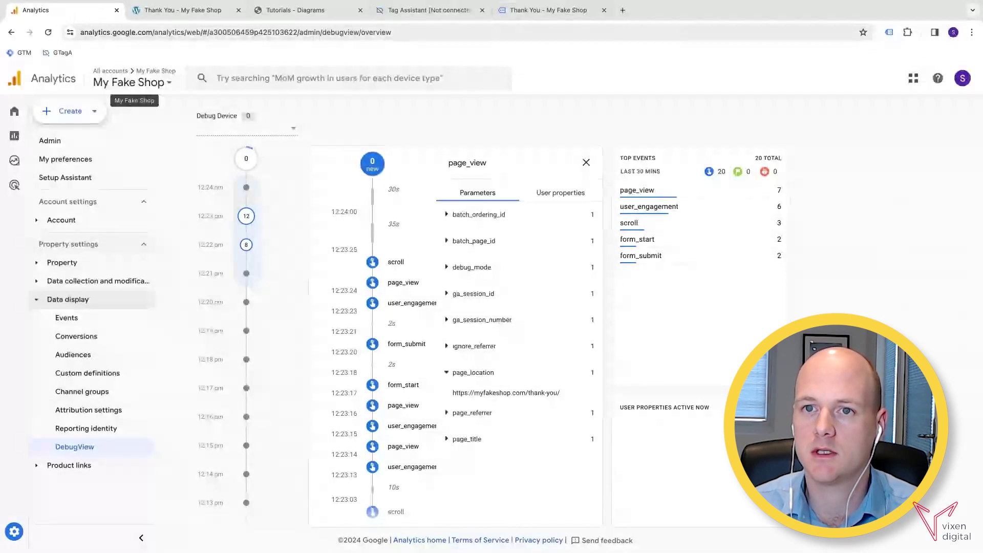
pyautogui.hotkey('alt', 'shift', 'd')
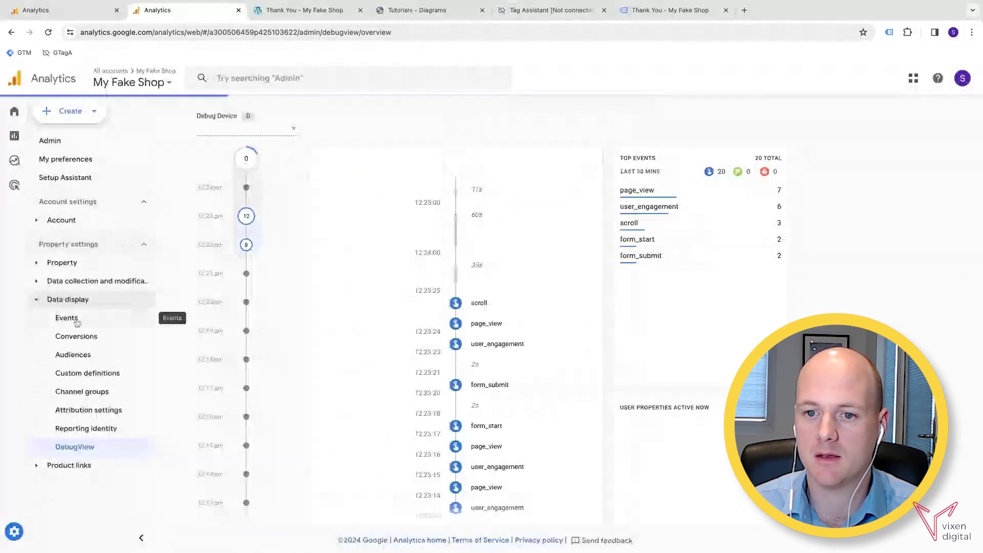
# Open the Events admin page in the new tab and compare it against the DebugView tab.
pyautogui.click(67, 318)
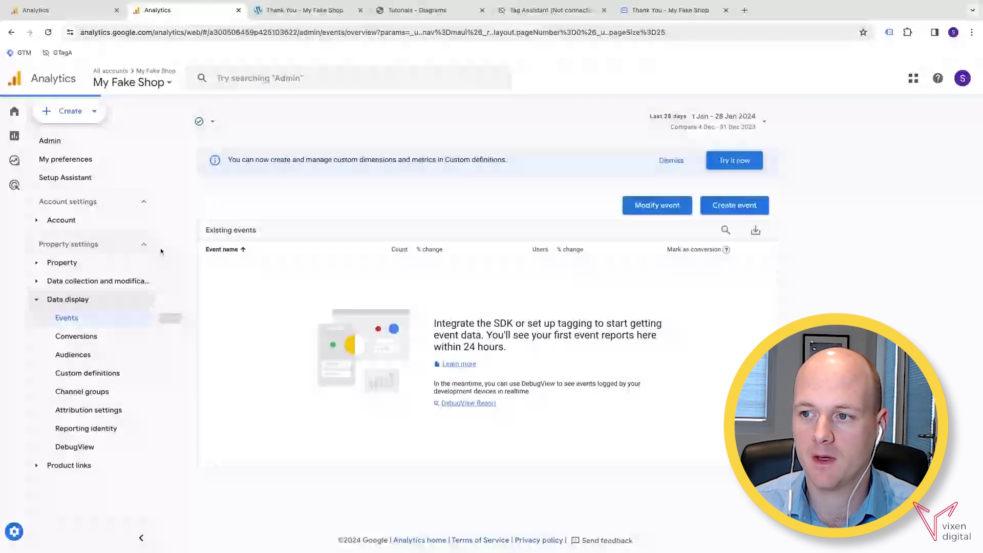
pyautogui.click(71, 15)
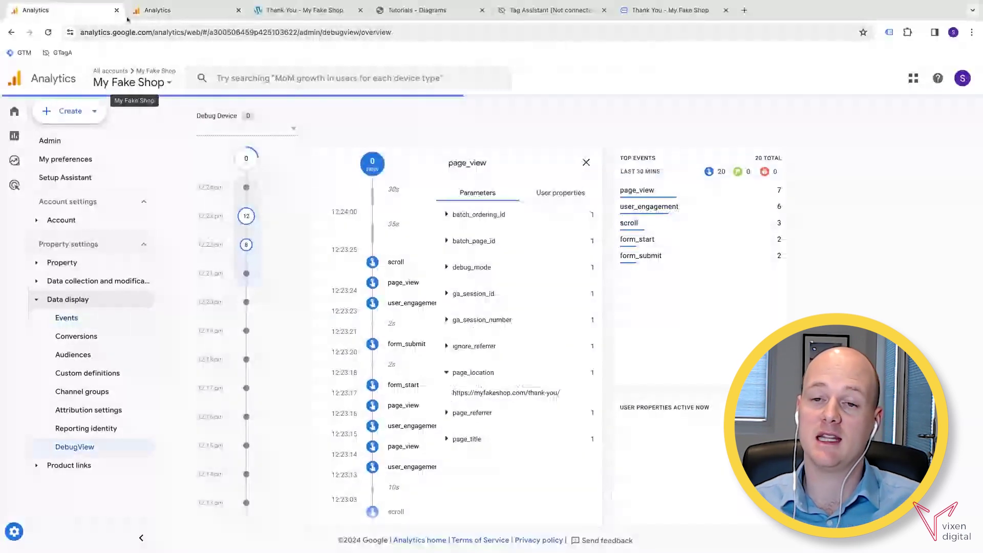
pyautogui.click(127, 19)
pyautogui.click(86, 19)
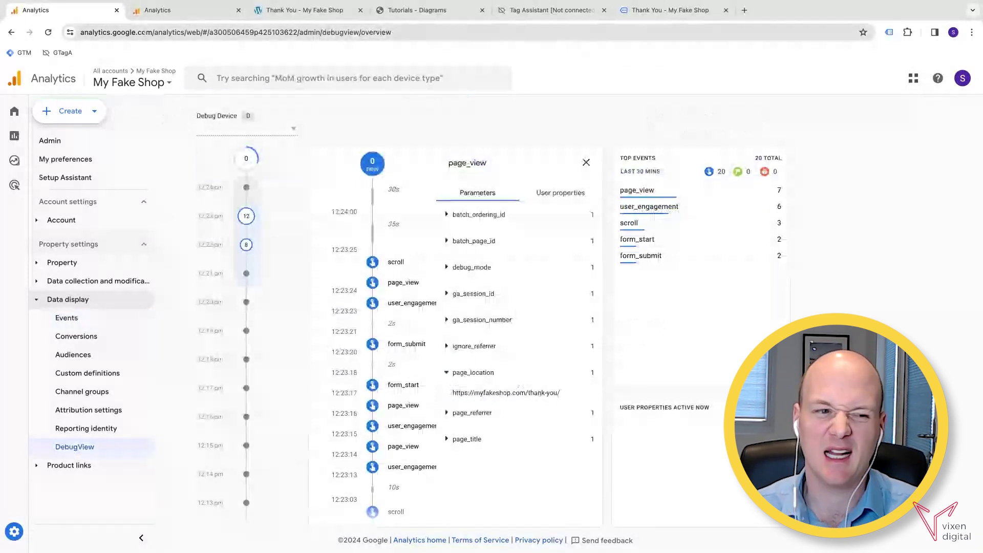
pyautogui.click(182, 15)
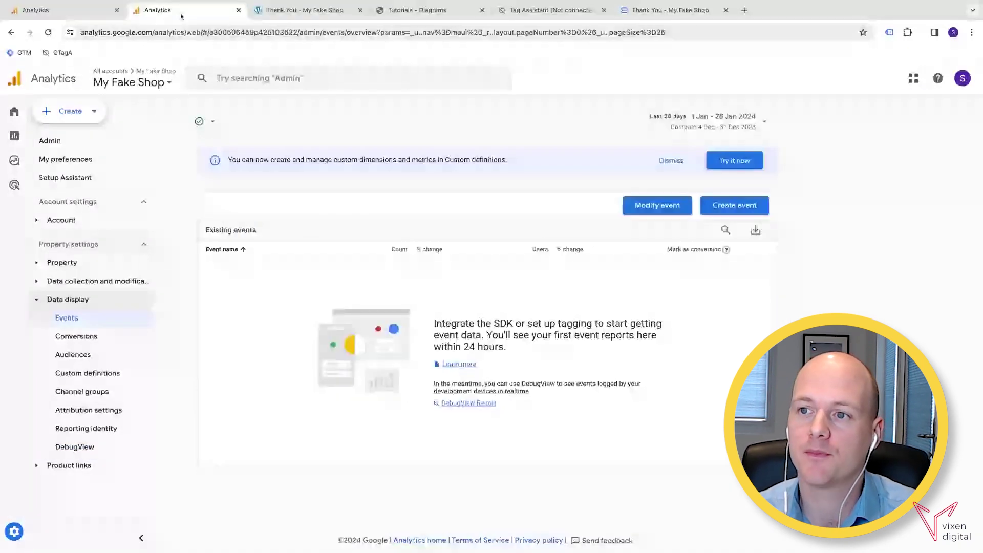
pyautogui.click(78, 15)
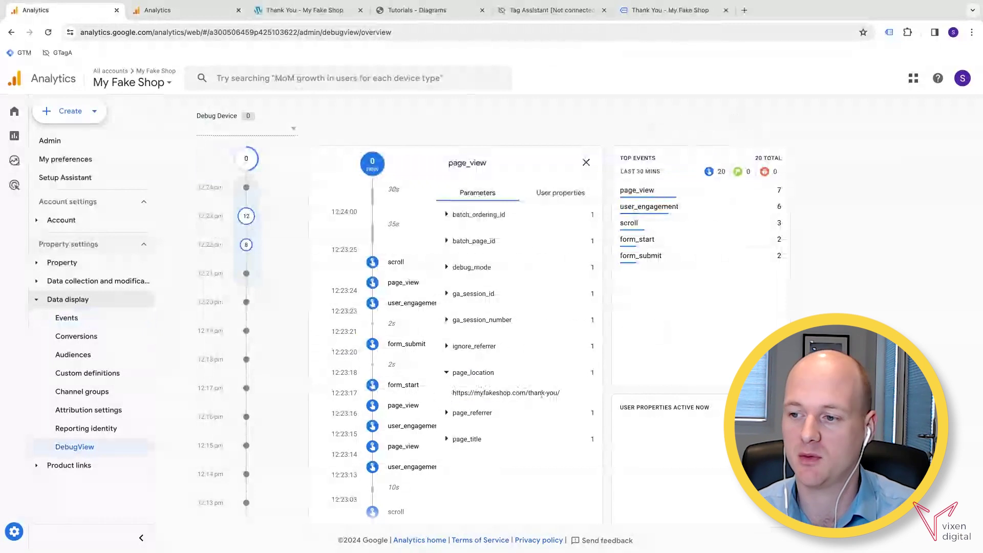
pyautogui.click(165, 15)
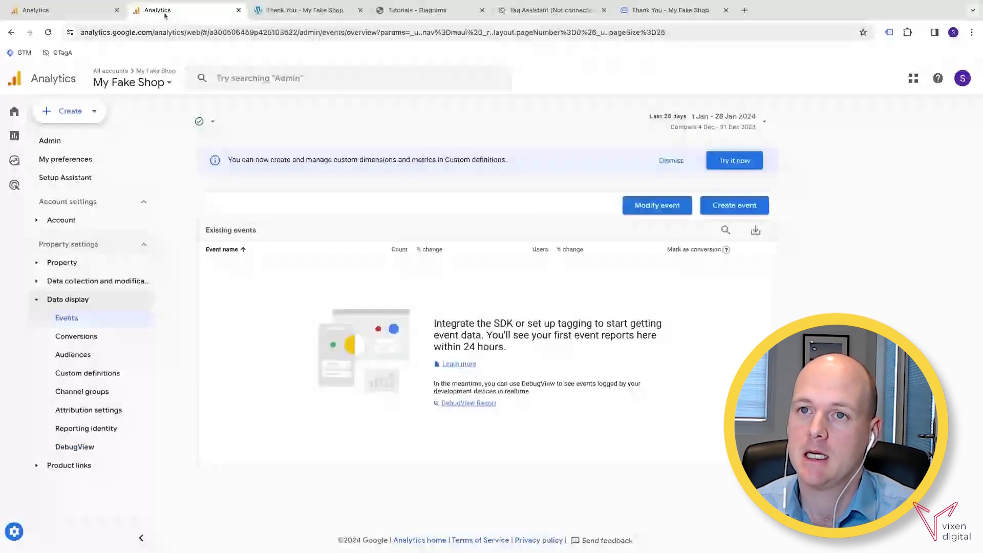
pyautogui.click(309, 17)
pyautogui.click(173, 15)
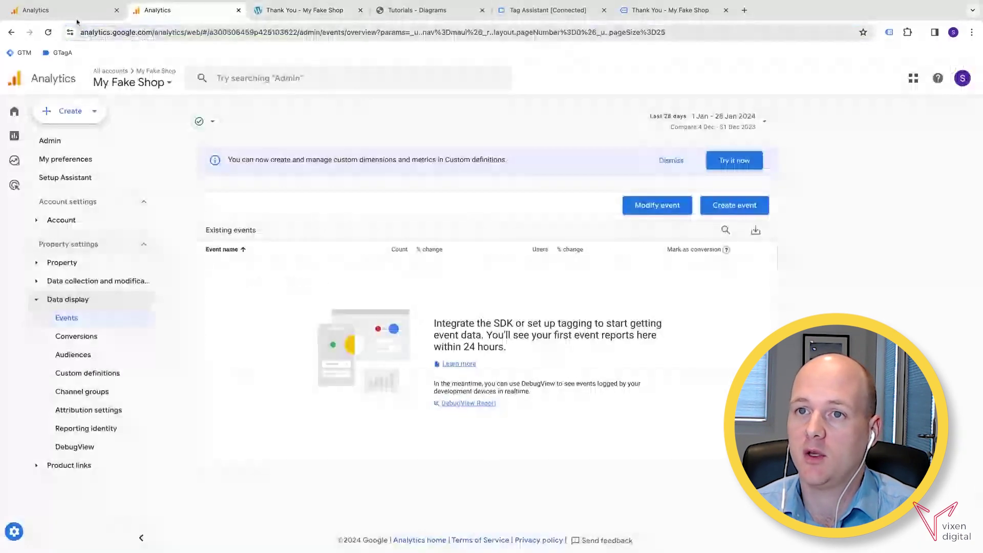
pyautogui.click(74, 18)
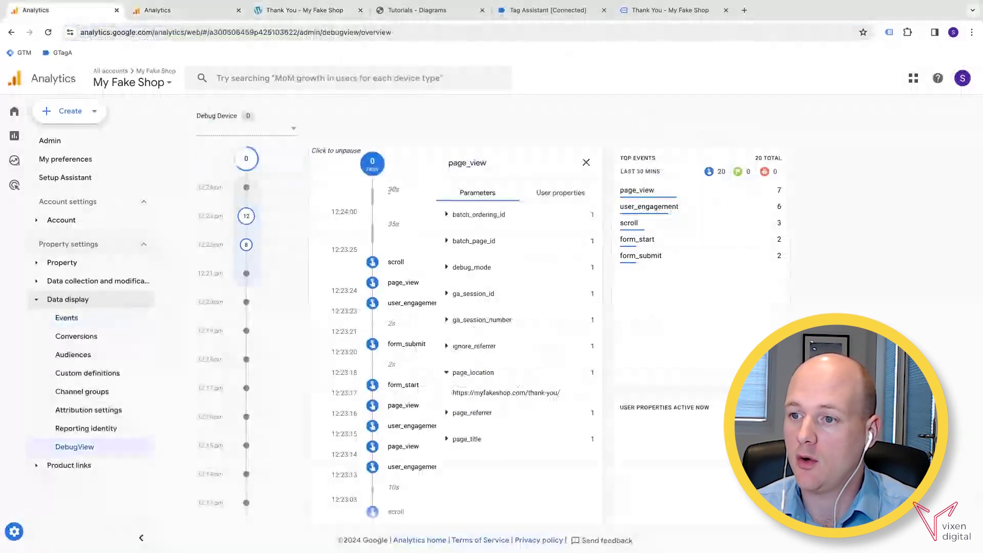
pyautogui.click(400, 285)
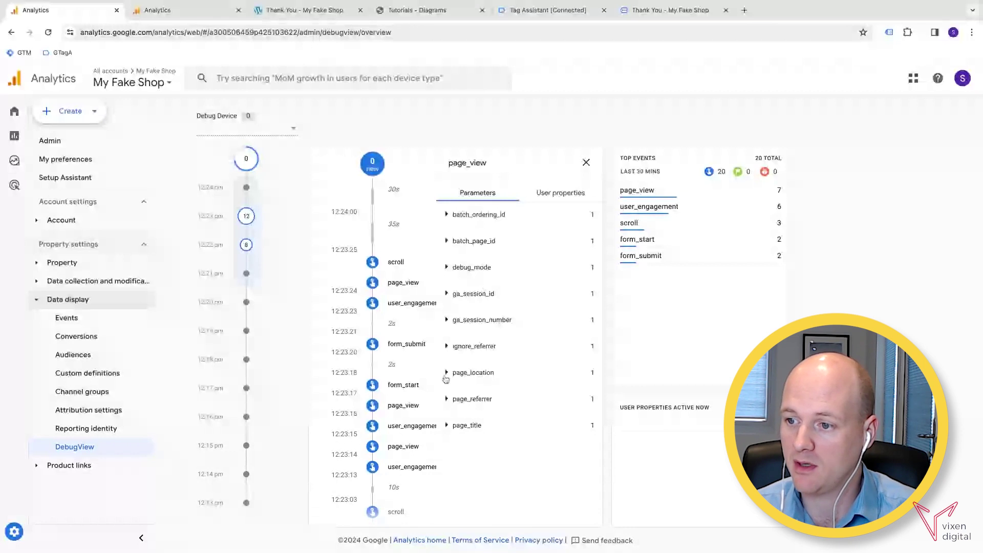
pyautogui.click(446, 374)
pyautogui.moveTo(547, 393); pyautogui.dragTo(563, 396)
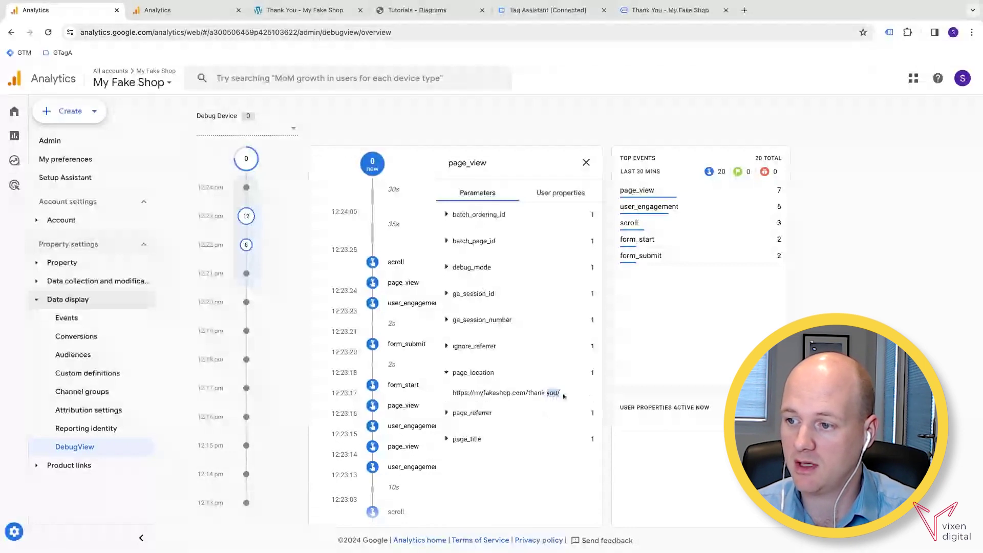
pyautogui.tripleClick(564, 394)
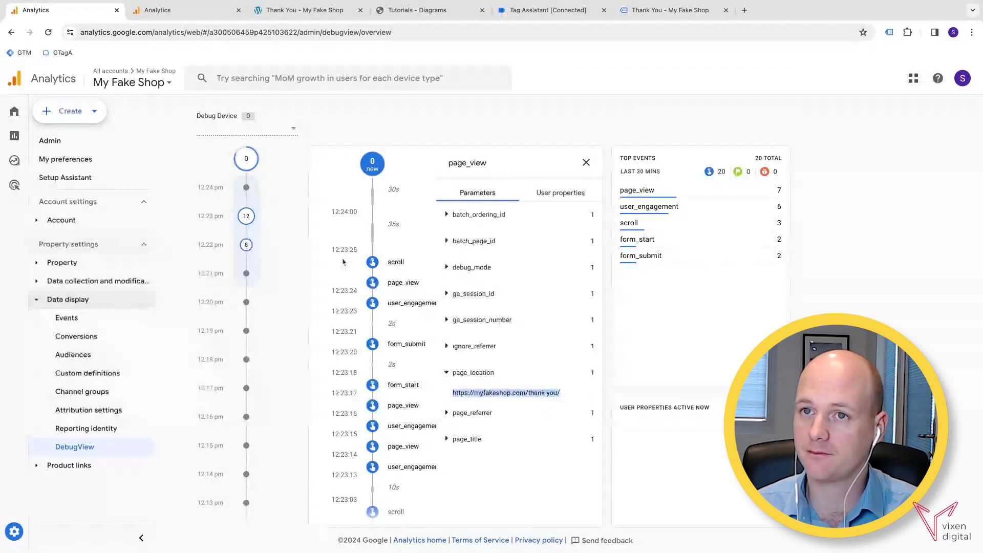
pyautogui.hotkey('ctrl', 'Tab')
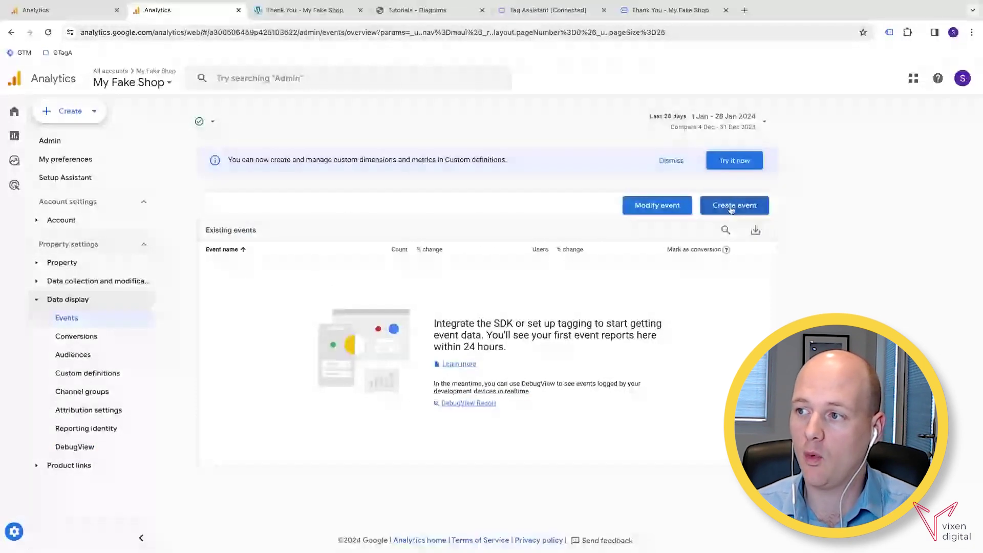
# Create a new custom event with the name thank_you_page_view.
pyautogui.click(742, 206)
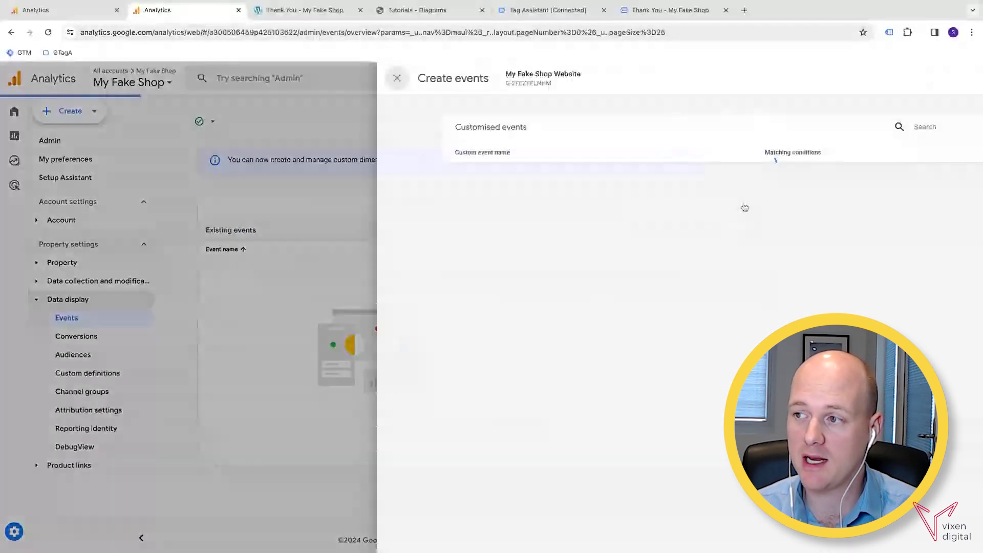
pyautogui.click(877, 127)
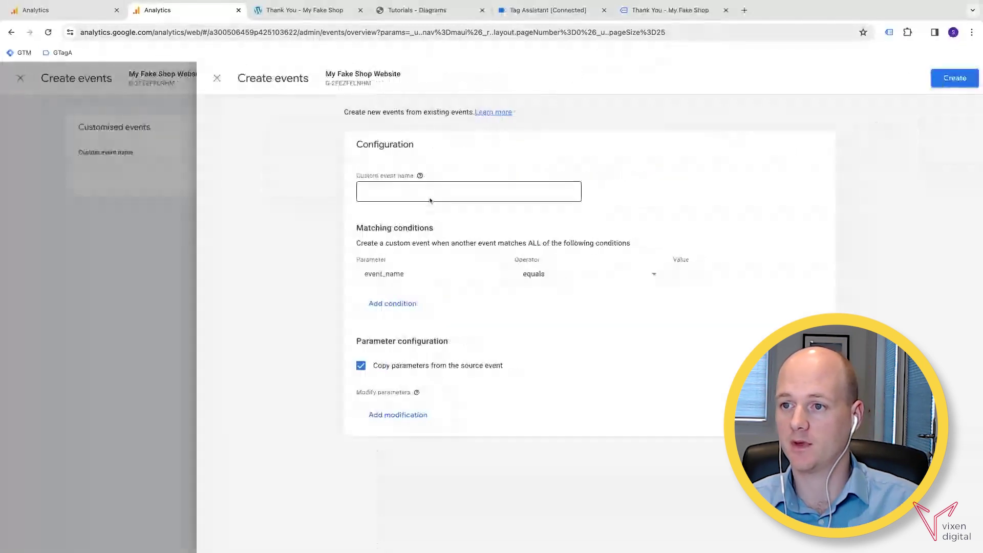
pyautogui.click(430, 200)
pyautogui.write('thank')
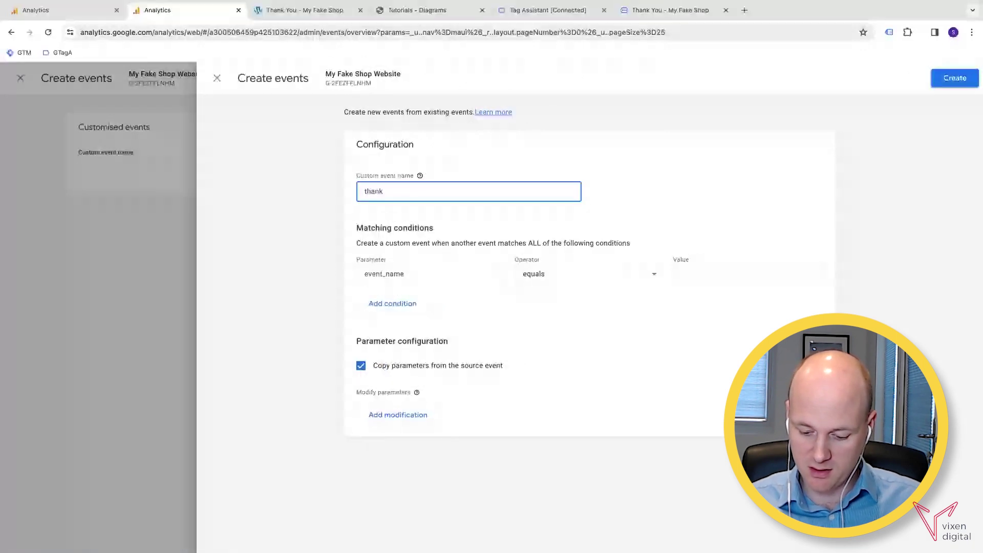
pyautogui.write('_you_')
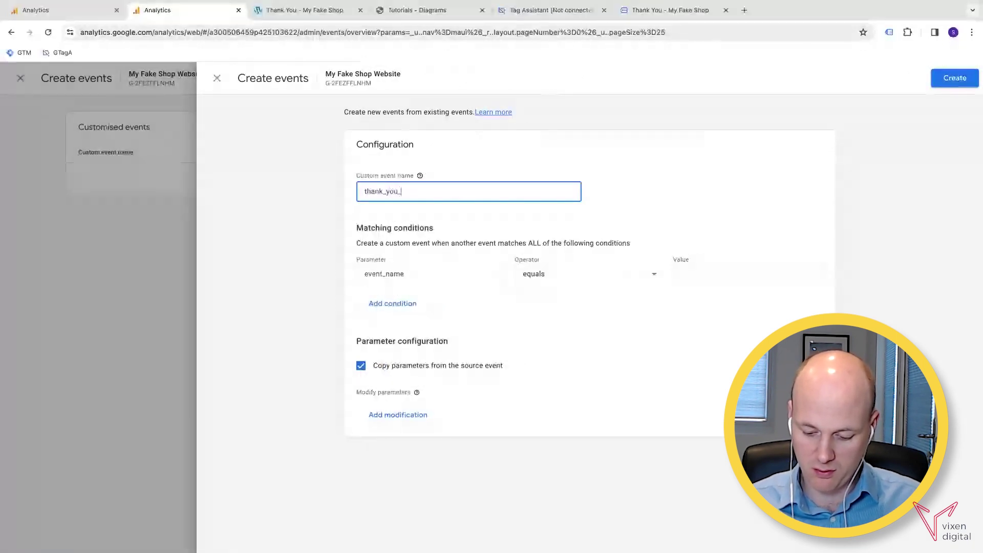
pyautogui.write('page_view')
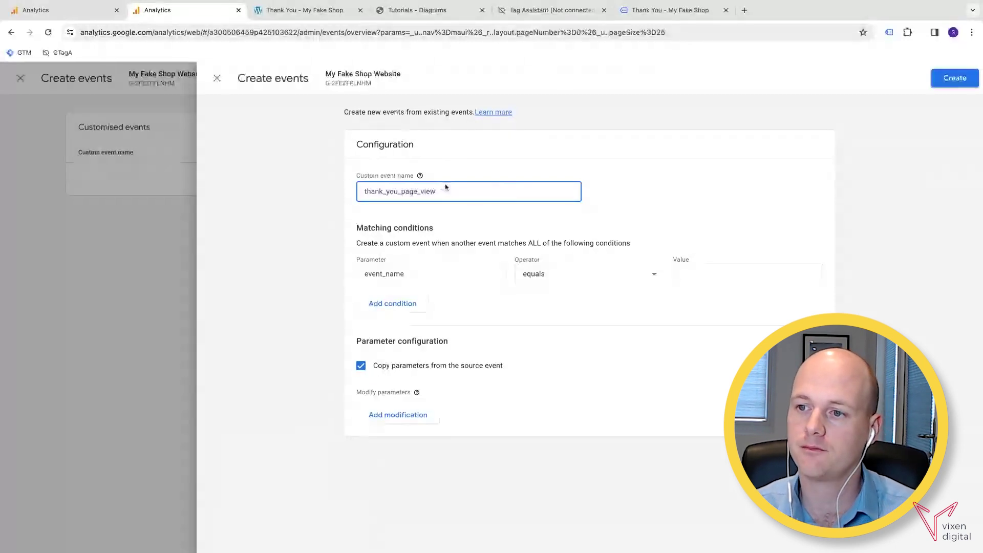
# Set the first matching condition's value to page_view and add a second condition.
pyautogui.click(702, 279)
pyautogui.write('p')
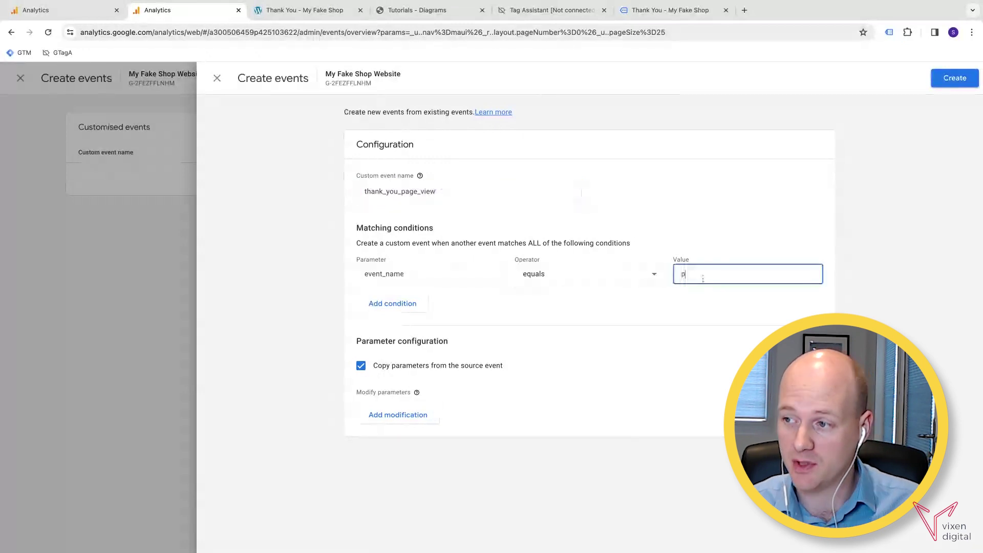
pyautogui.write('age_view')
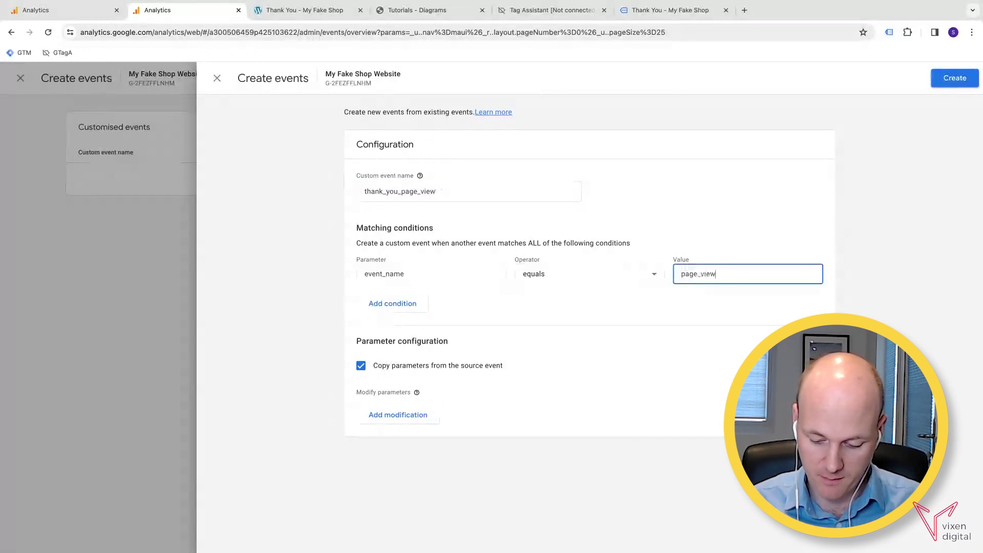
pyautogui.click(413, 303)
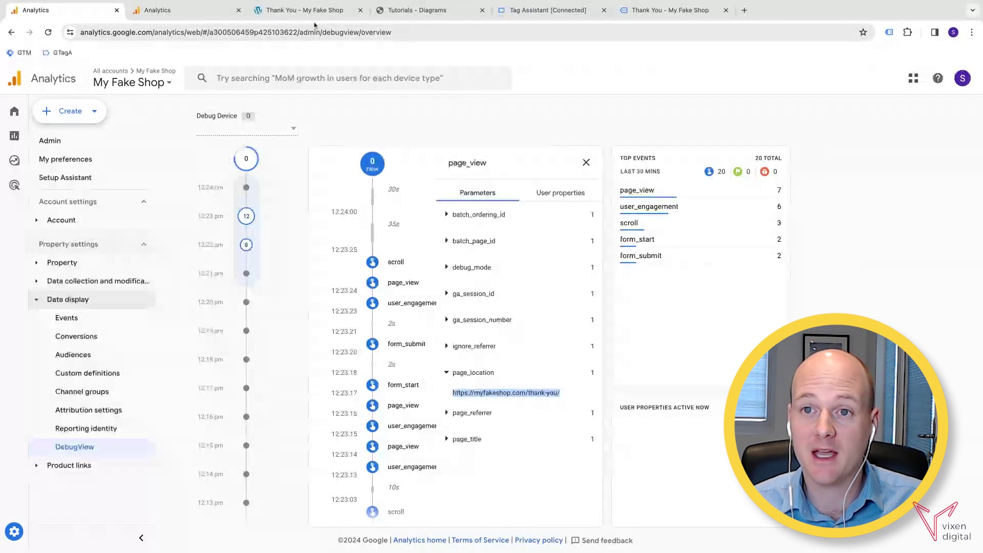
# Set the second condition's parameter to page_location.
pyautogui.hotkey('ctrl', 'Tab')
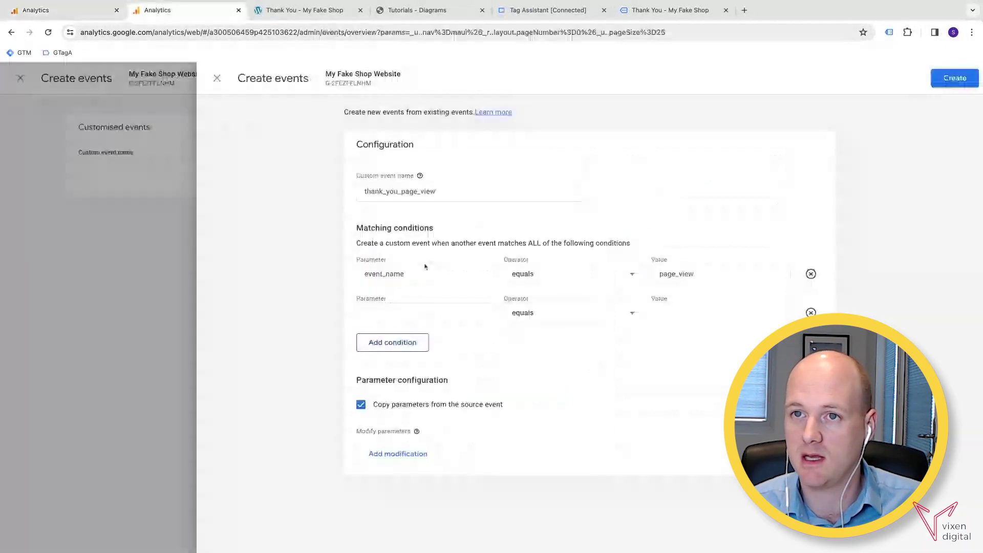
pyautogui.click(433, 312)
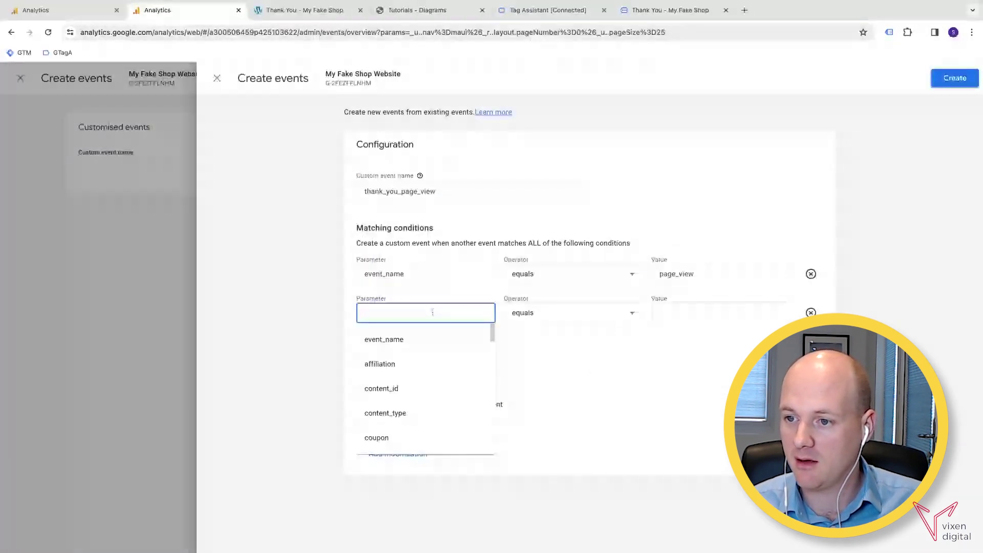
pyautogui.write('page')
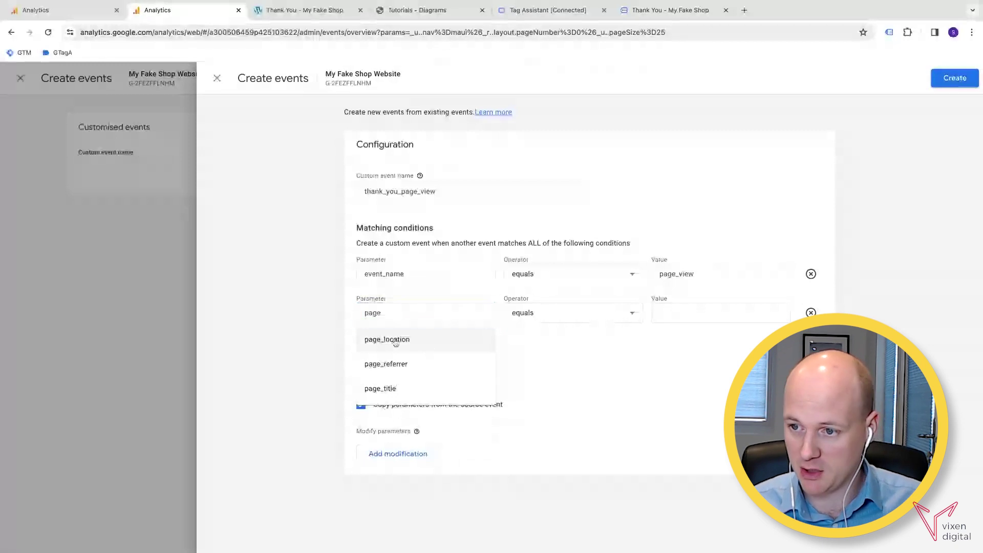
pyautogui.click(395, 341)
pyautogui.click(592, 316)
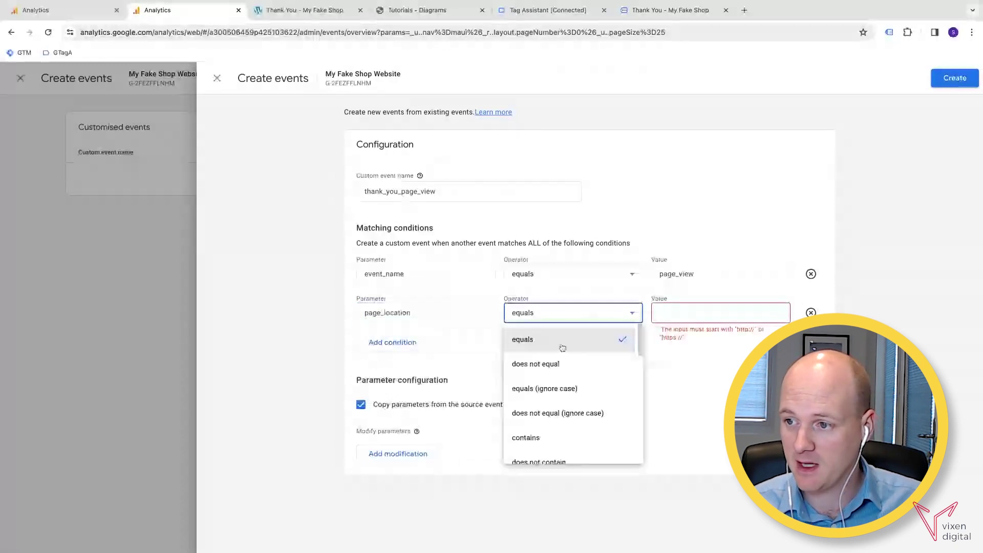
pyautogui.scroll(-1, 552, 418)
pyautogui.click(532, 393)
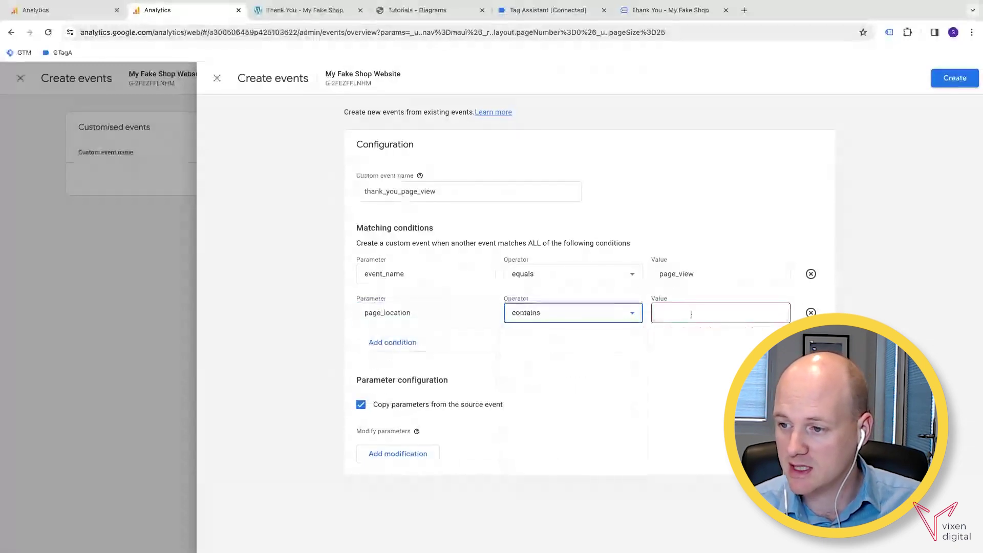
pyautogui.click(691, 314)
pyautogui.write('https://myfakeshop.com/thank-you/')
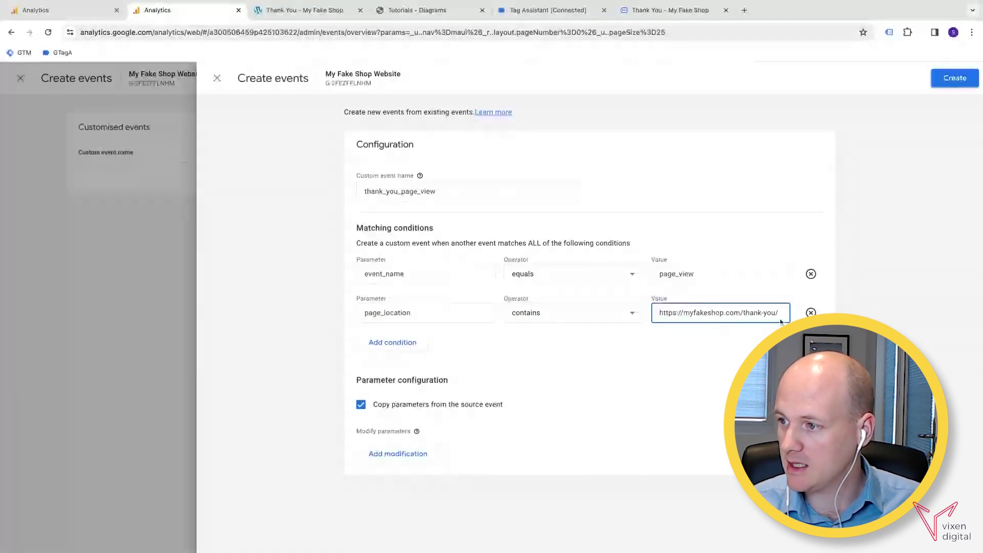
pyautogui.click(581, 318)
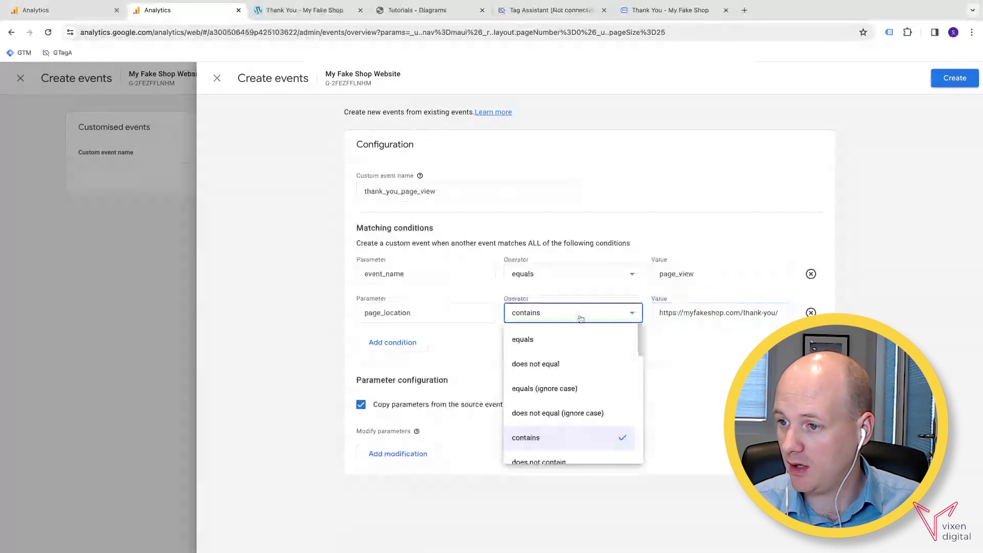
pyautogui.scroll(-2, 588, 399)
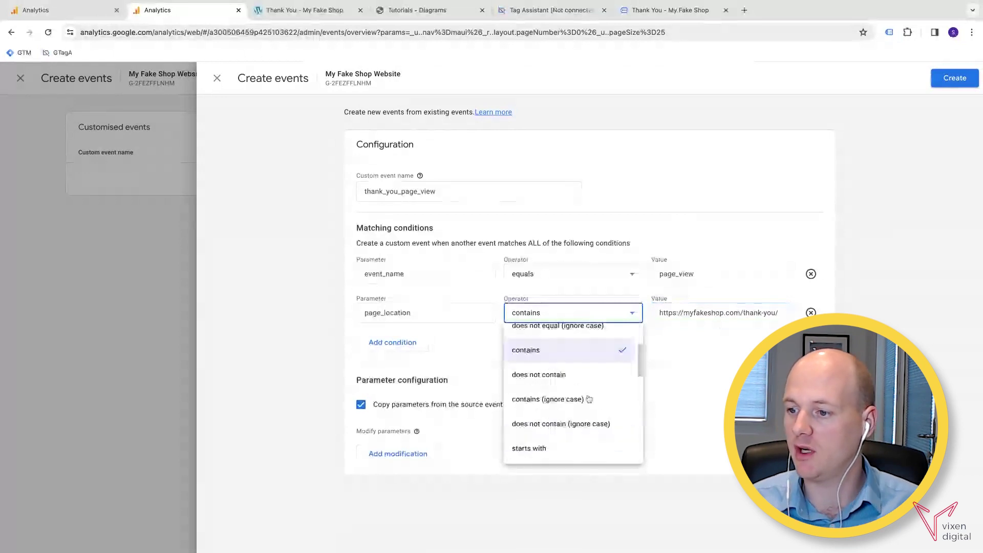
pyautogui.scroll(-2, 588, 399)
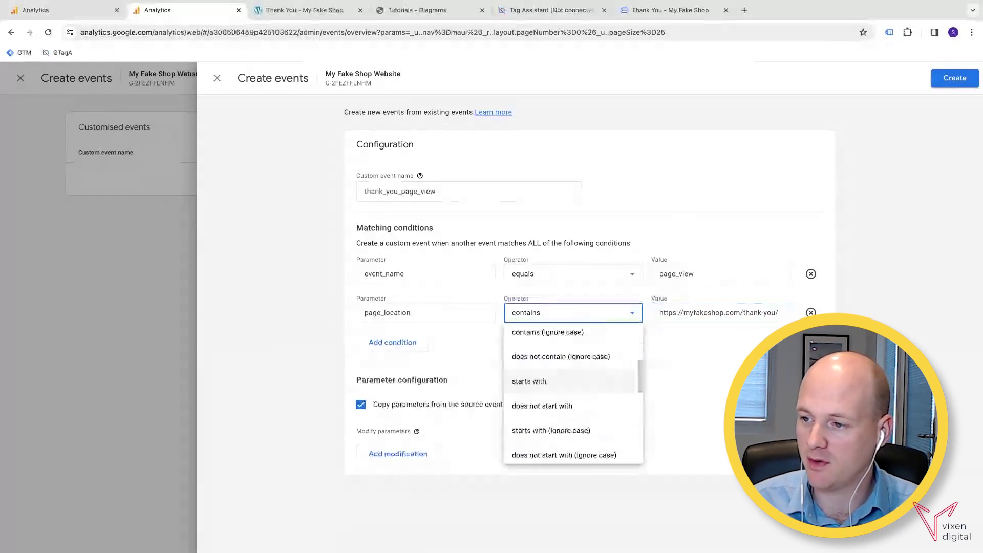
pyautogui.click(563, 381)
pyautogui.click(784, 318)
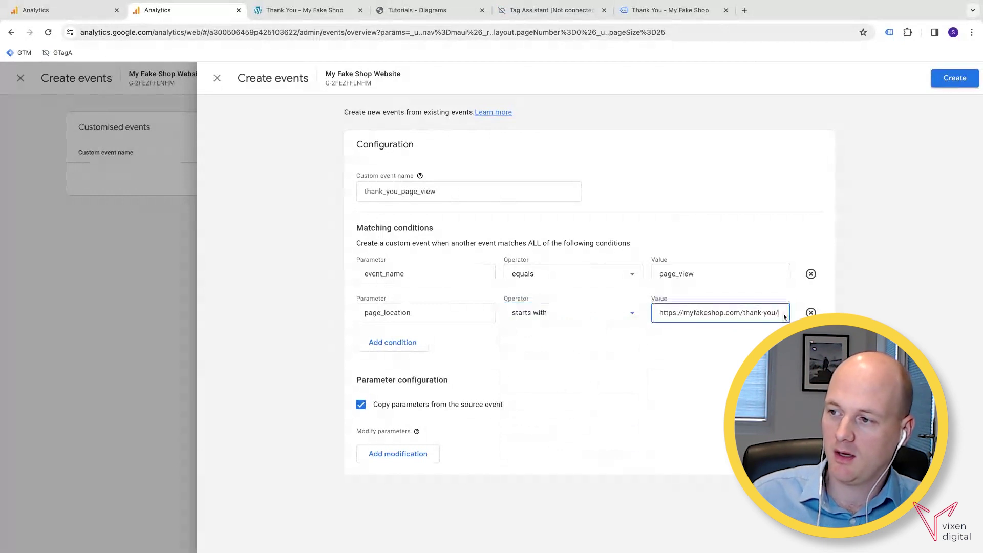
pyautogui.press('BackSpace')
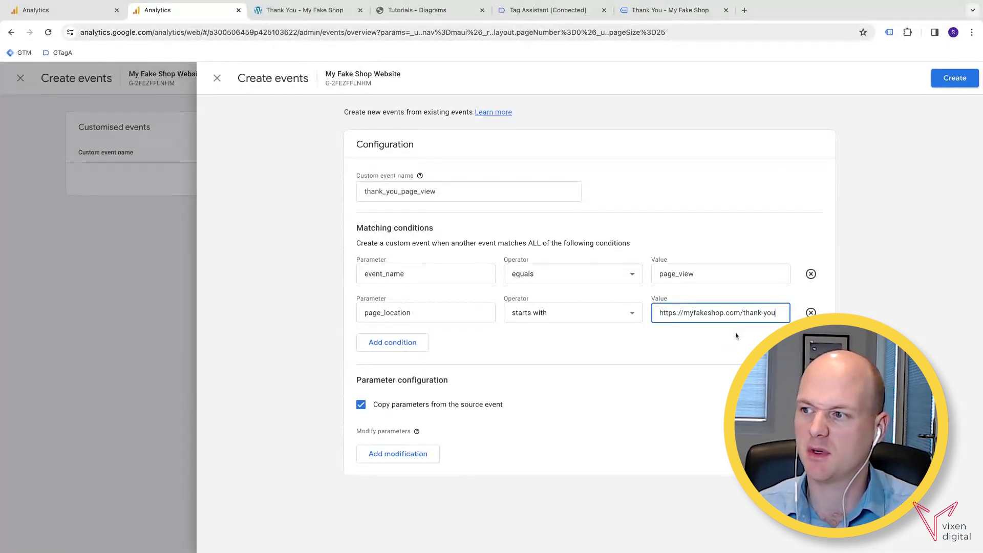
pyautogui.click(949, 86)
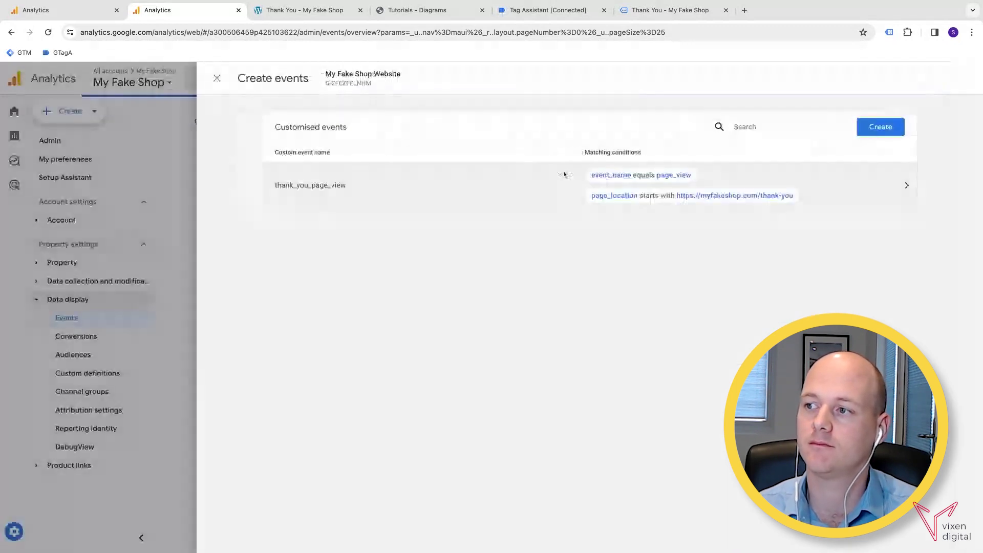
# Close the Create events panel, return to Events, and bring forward the 'Thank You - My Fake Shop' tab.
pyautogui.click(217, 78)
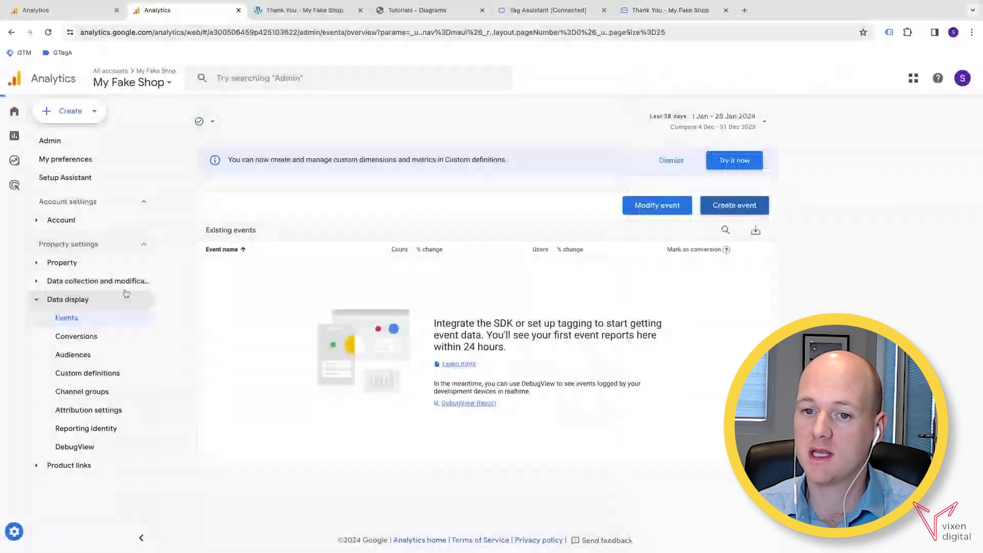
pyautogui.click(86, 322)
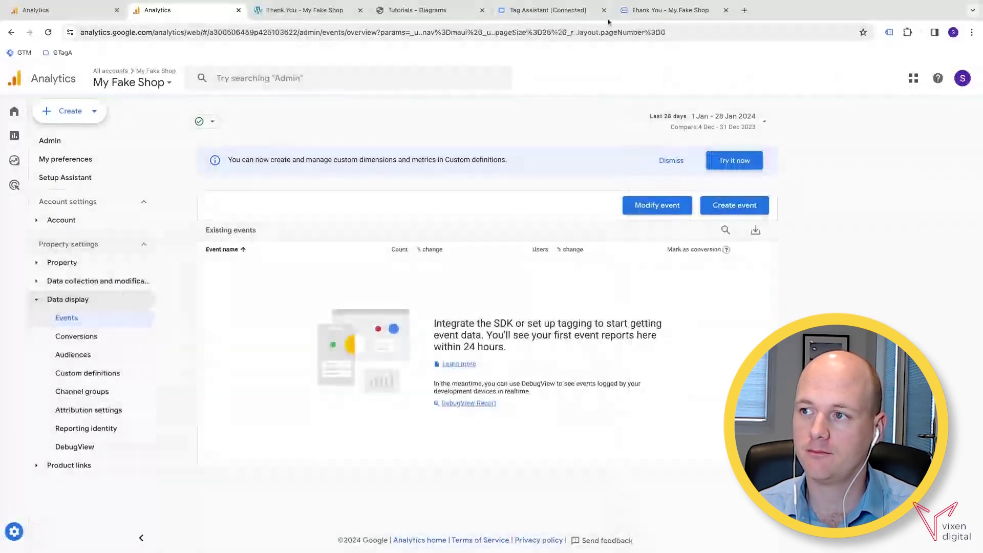
pyautogui.click(717, 10)
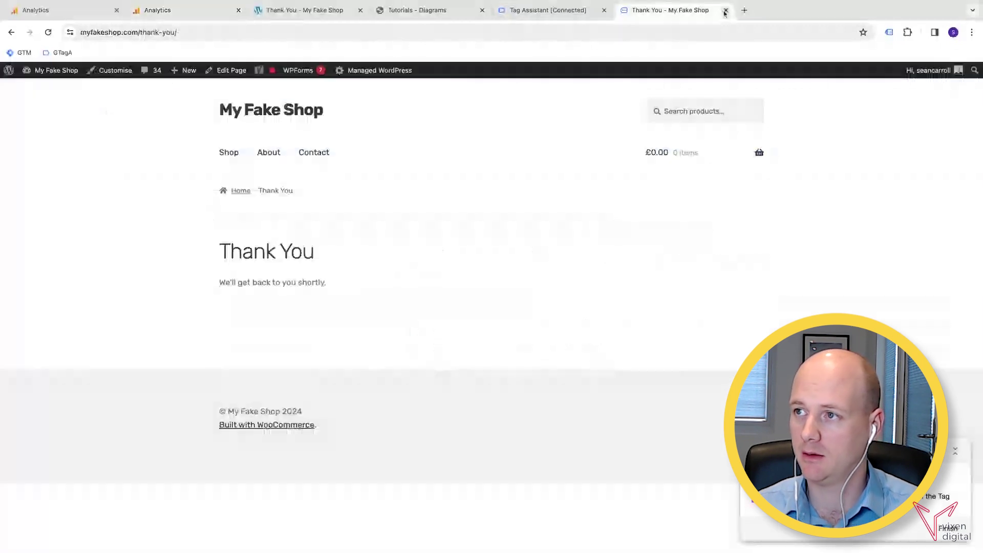
# Close the Thank You tab, end the old debug session, and restart debugging myfakeshop.com.
pyautogui.click(725, 10)
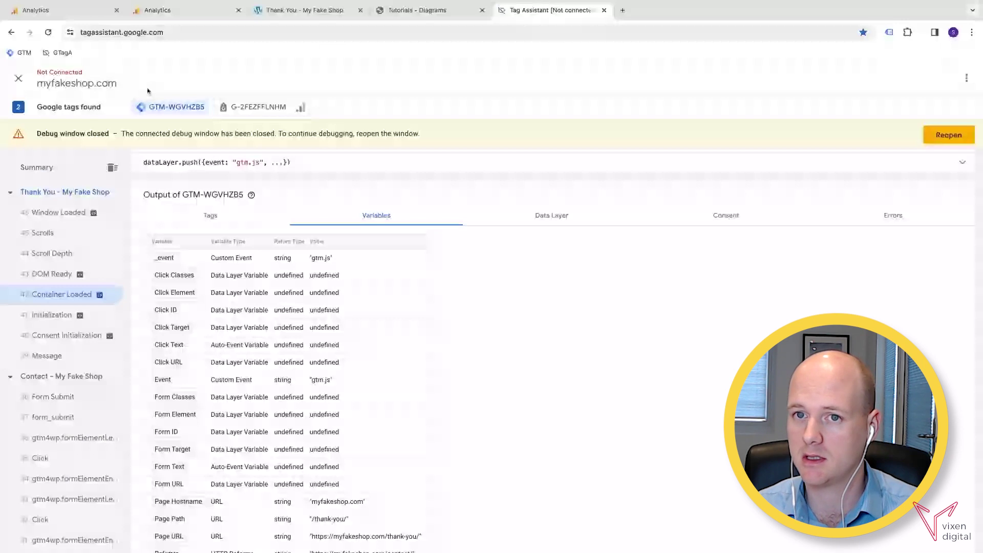
pyautogui.click(18, 79)
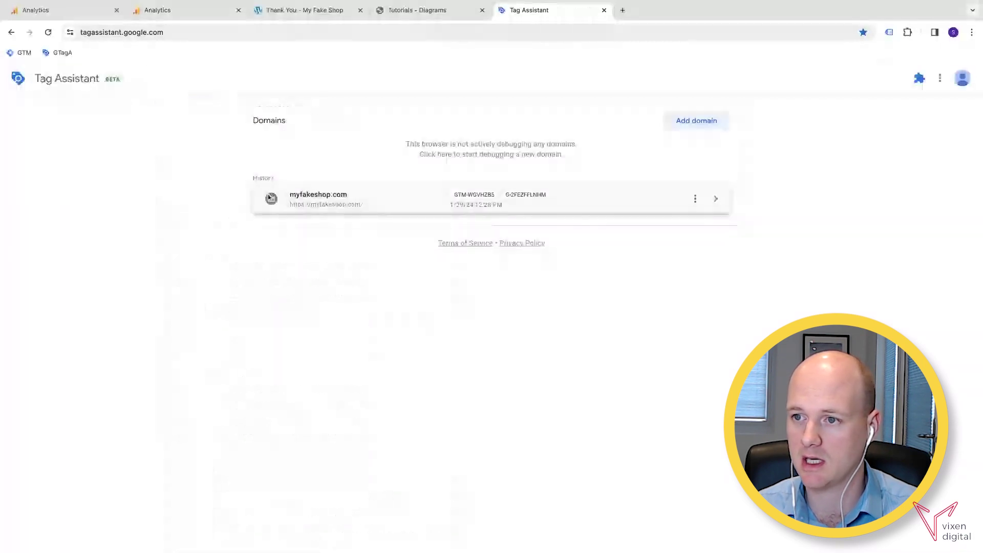
pyautogui.click(268, 197)
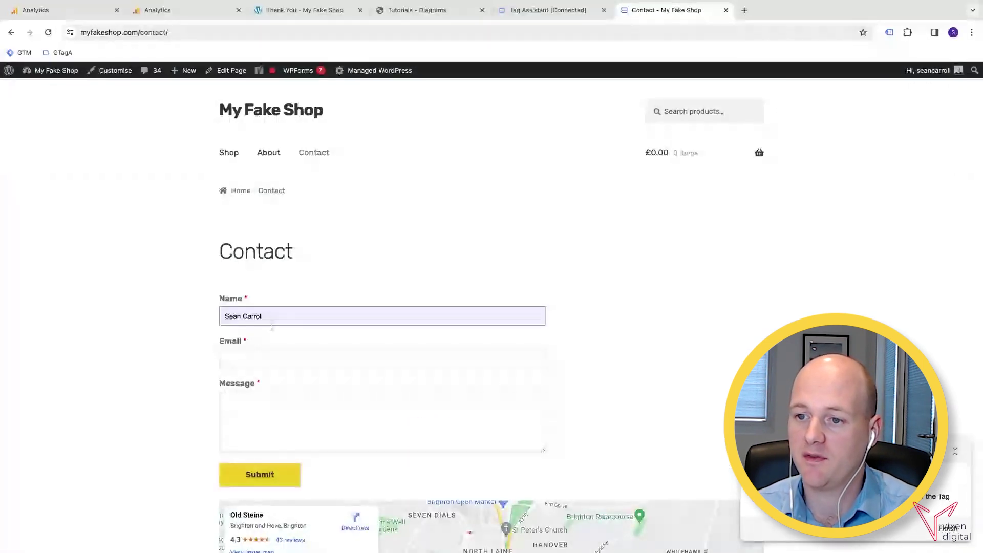
# Submit the Contact form with autofilled name and email and the message 'TRST'.
pyautogui.click(272, 327)
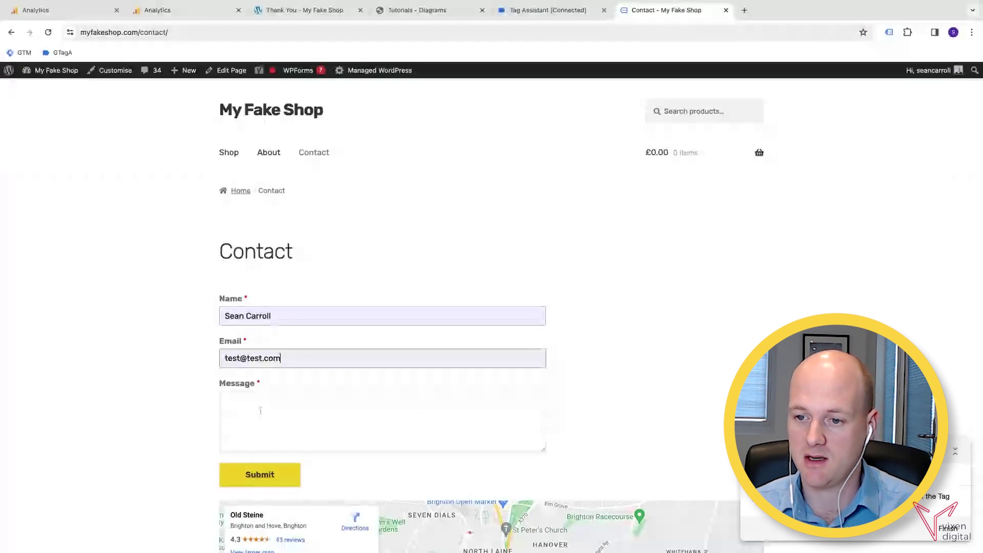
pyautogui.click(260, 410)
pyautogui.write('TRST')
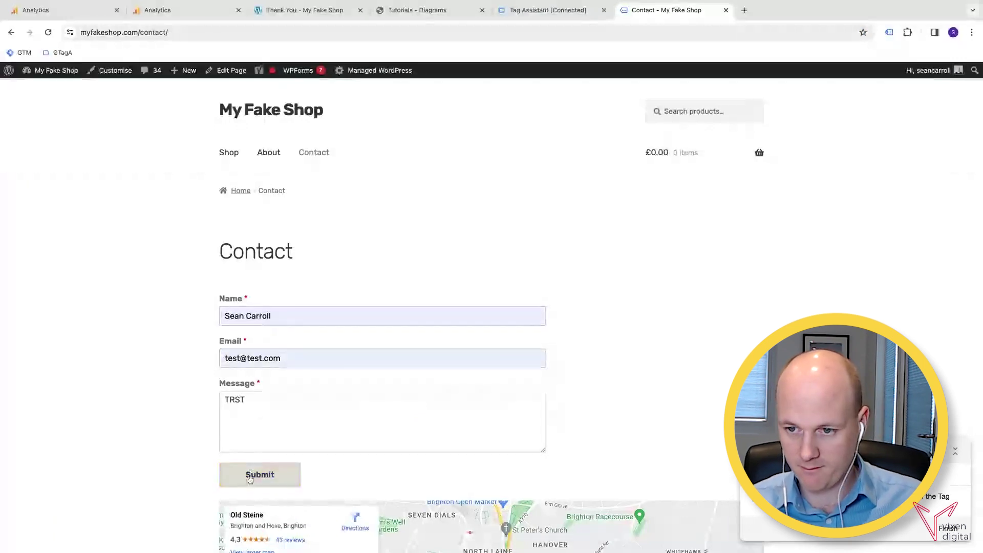
pyautogui.click(260, 474)
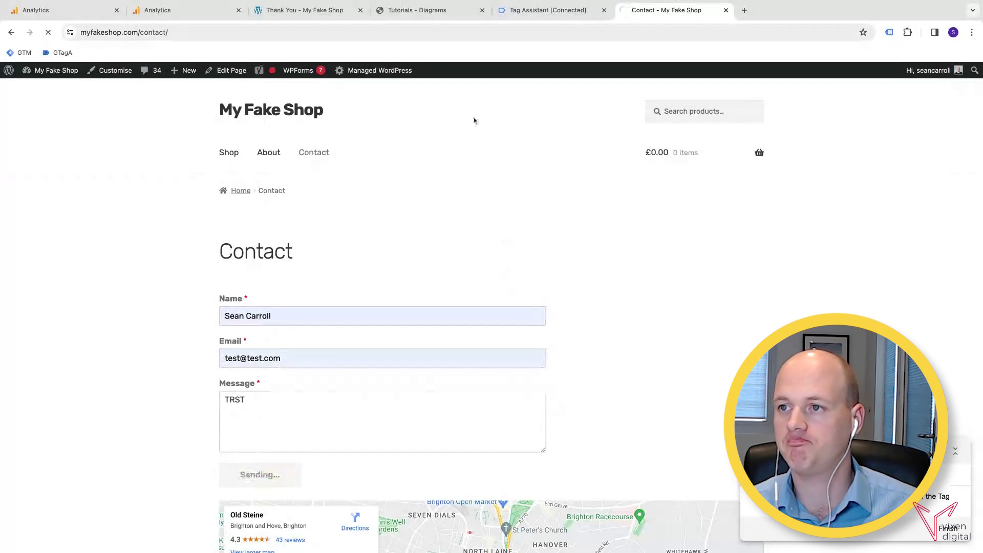
pyautogui.click(538, 15)
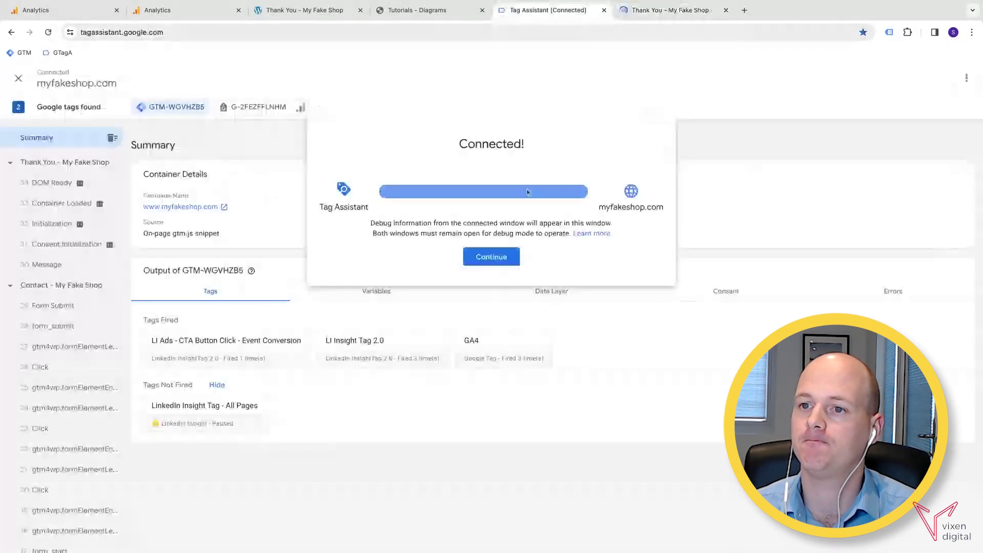
# Confirm Container Loaded fired LI Insight Tag 2.0 and GA4, then return to GA4 Events.
pyautogui.click(499, 257)
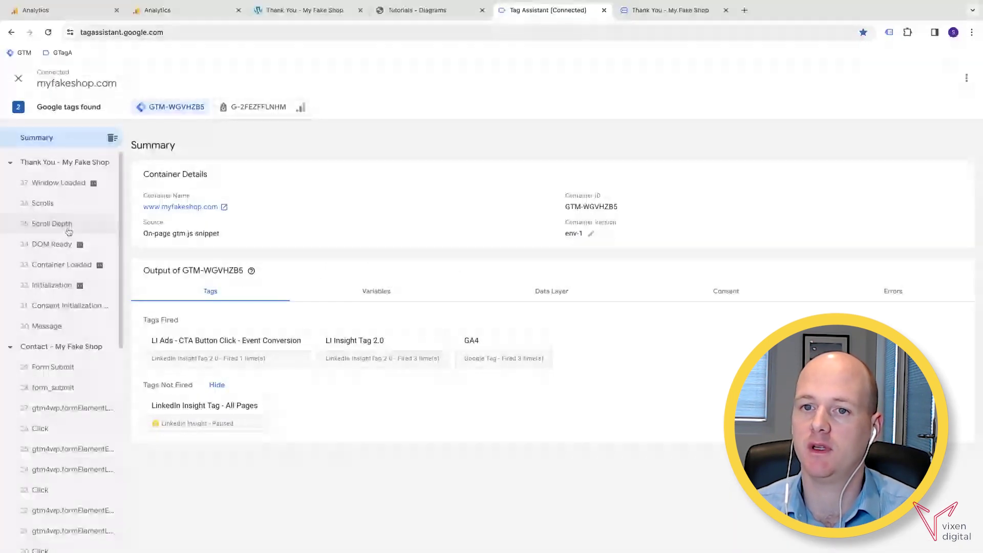
pyautogui.click(55, 265)
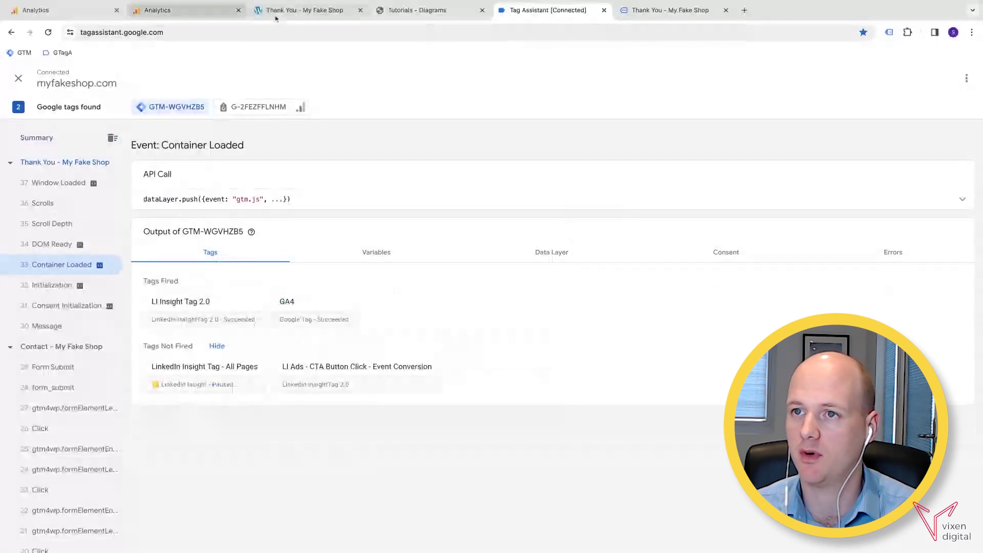
pyautogui.click(195, 10)
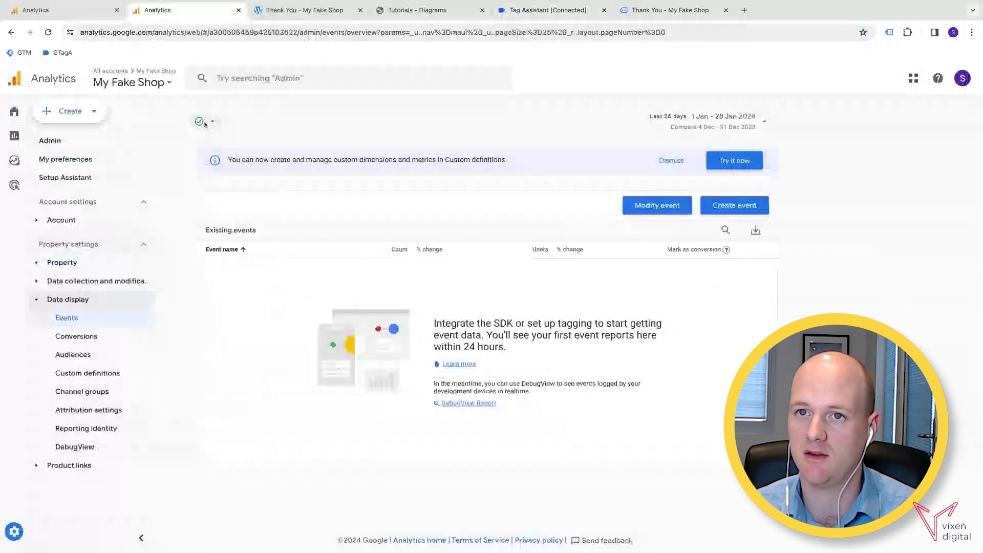
pyautogui.hotkey('ctrl', '1')
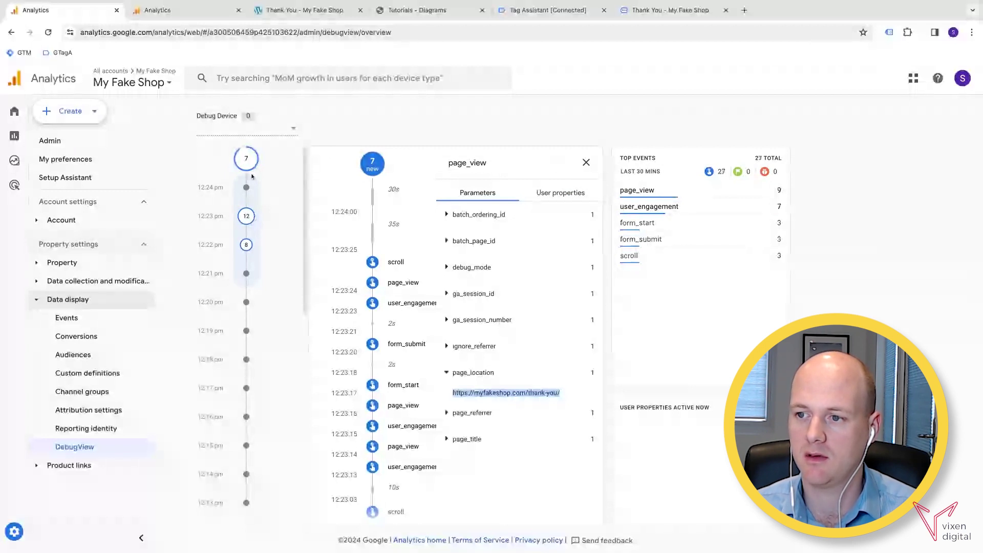
pyautogui.click(371, 168)
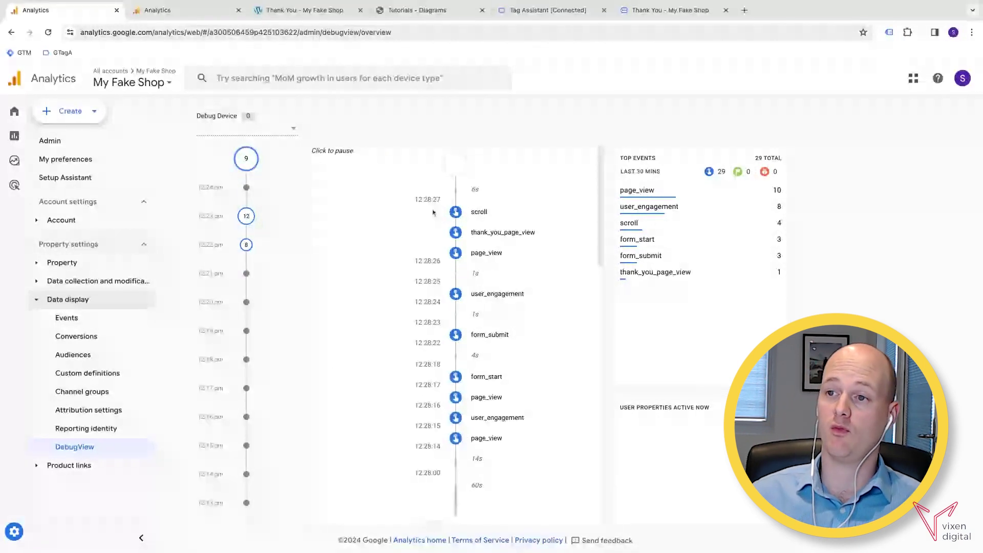
pyautogui.click(491, 238)
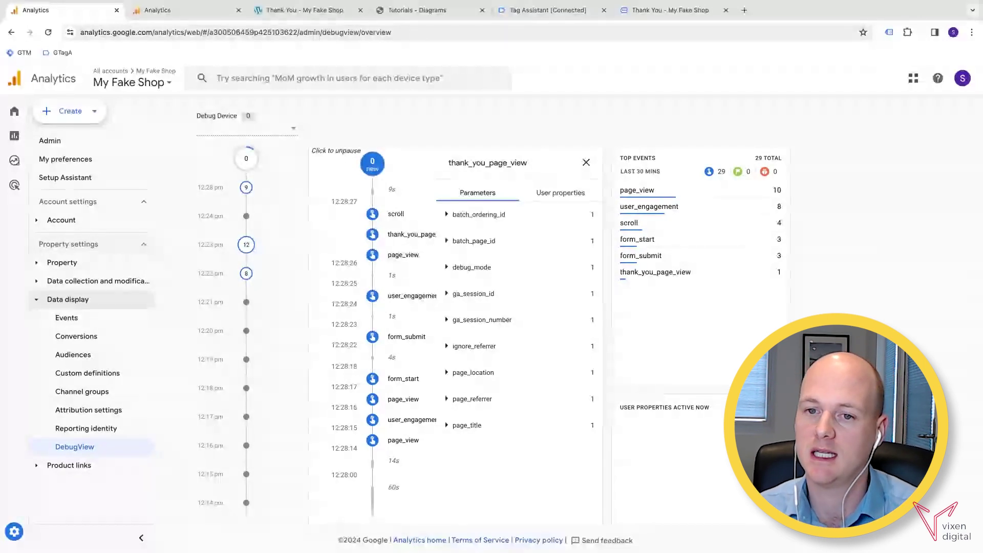
pyautogui.click(163, 15)
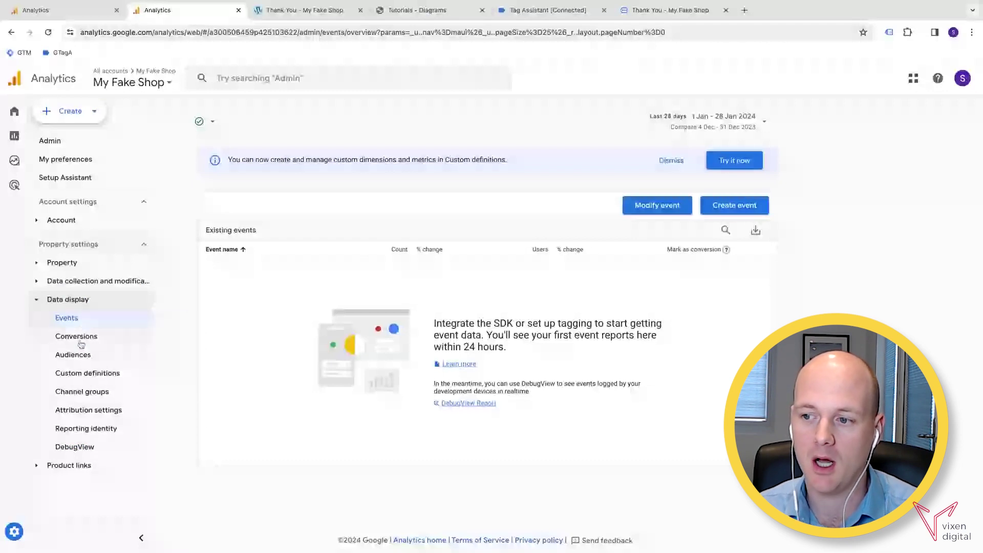
# Open the Conversions list, which shows only purchase, and begin a new conversion event.
pyautogui.click(79, 341)
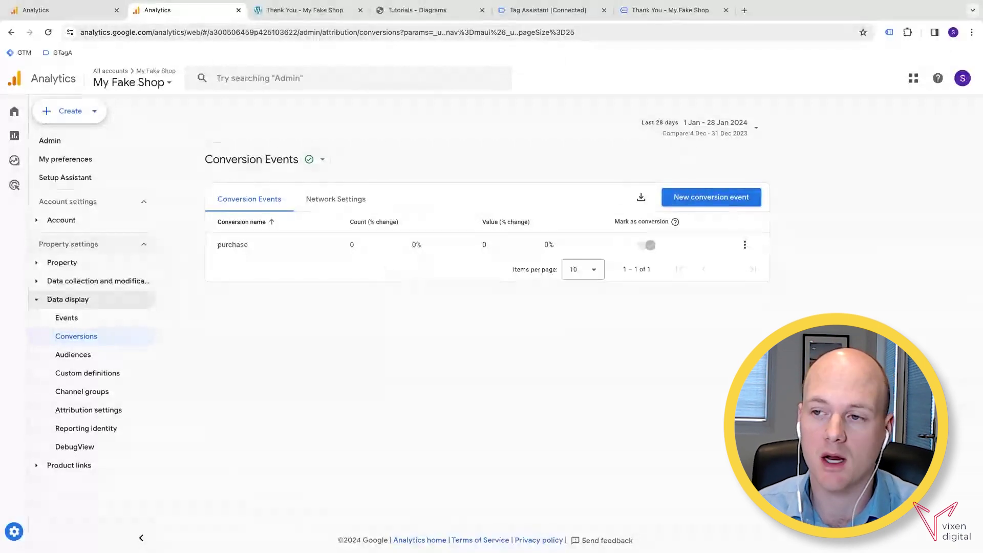
pyautogui.click(703, 200)
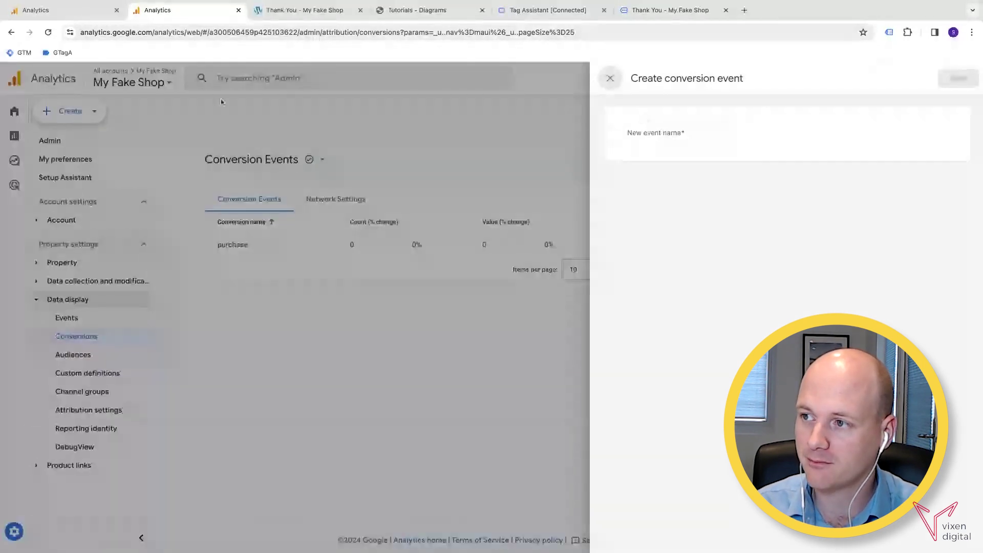
# Copy thank_you_page_view from DebugView, paste it as the new event name, and save.
pyautogui.click(56, 16)
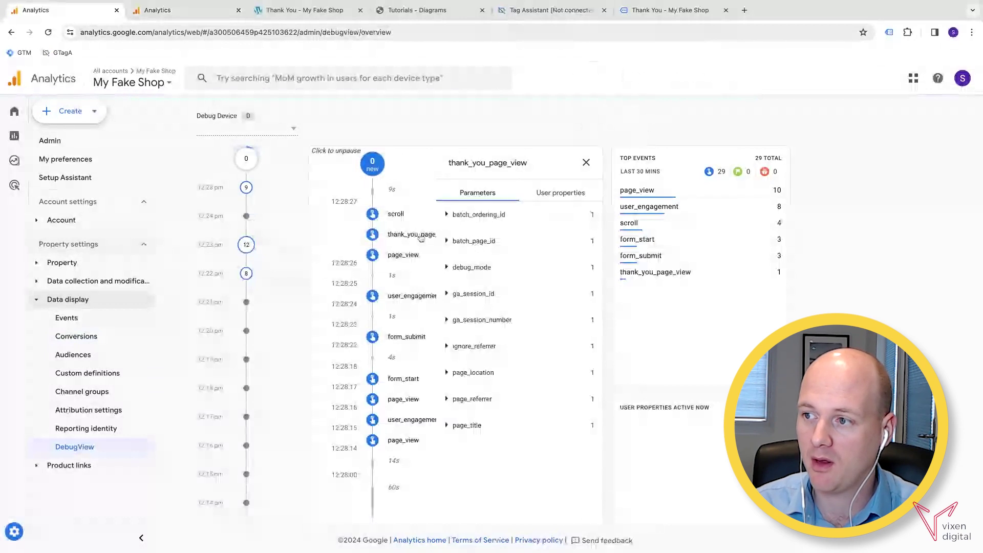
pyautogui.doubleClick(530, 164)
pyautogui.hotkey('ctrl', 'c')
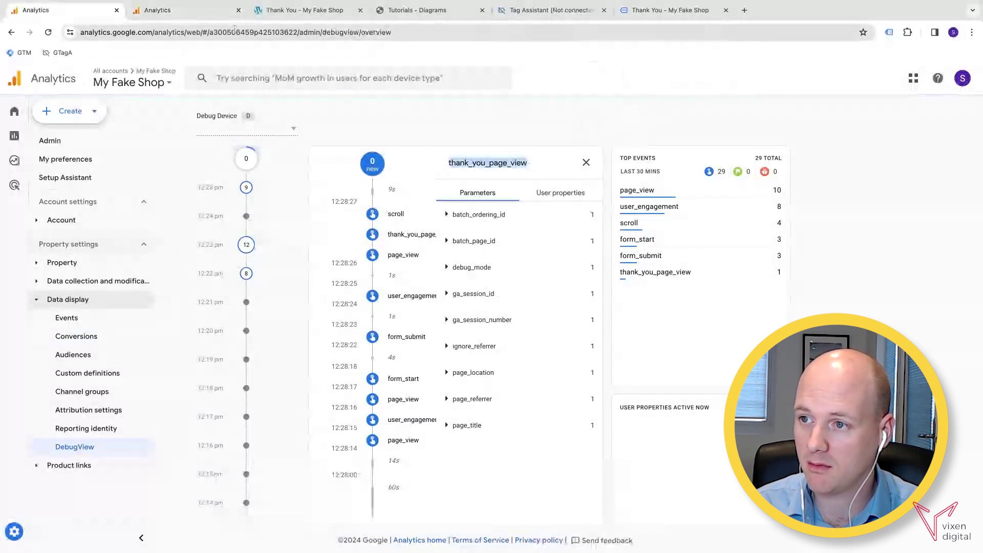
pyautogui.click(215, 11)
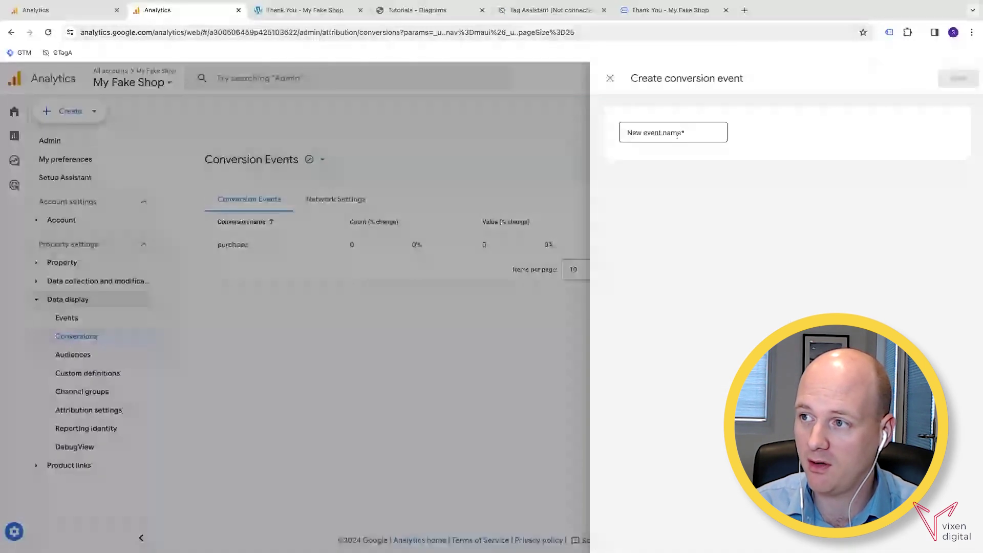
pyautogui.click(677, 134)
pyautogui.hotkey('ctrl', 'v')
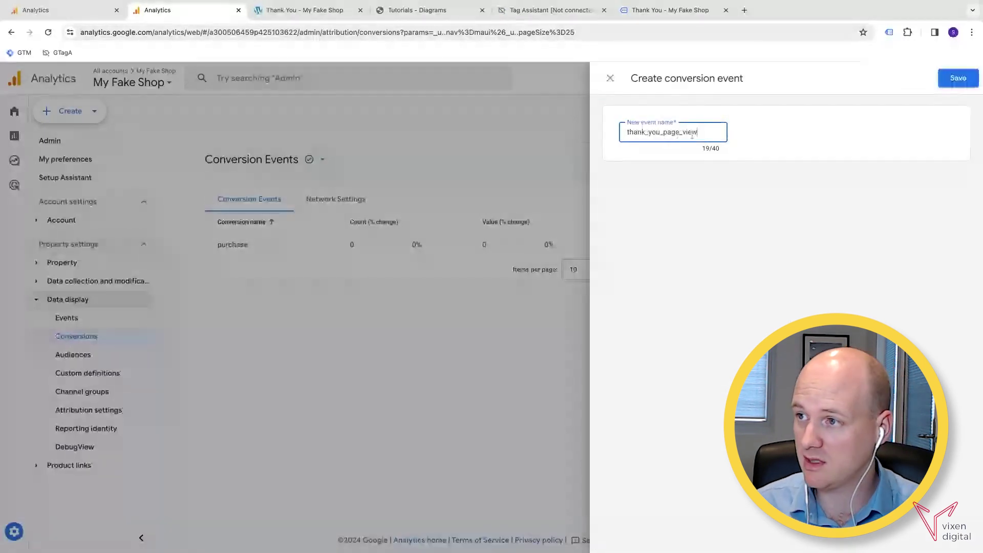
pyautogui.click(958, 81)
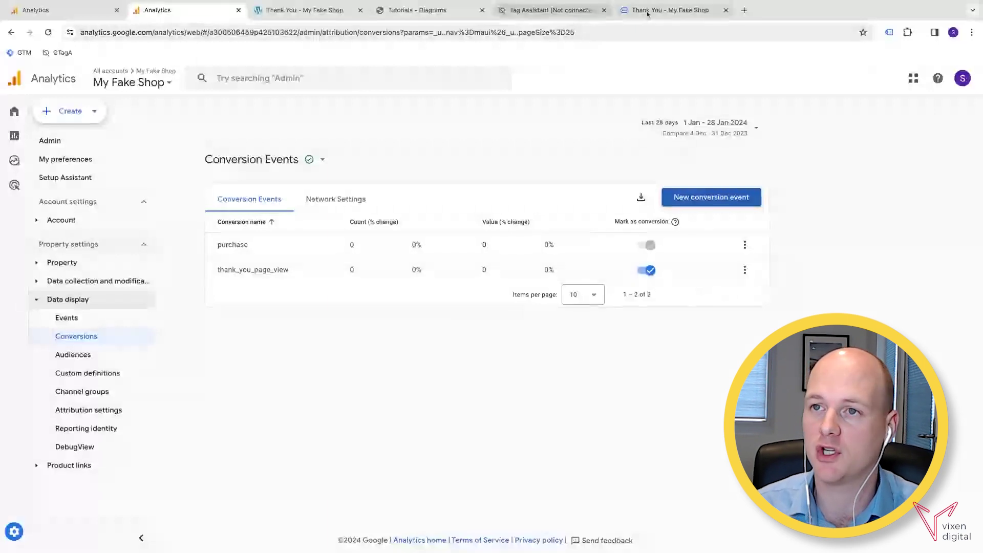
# Close the old Thank You tab and reconnect Tag Assistant to myfakeshop.com in debug mode.
pyautogui.middleClick(694, 17)
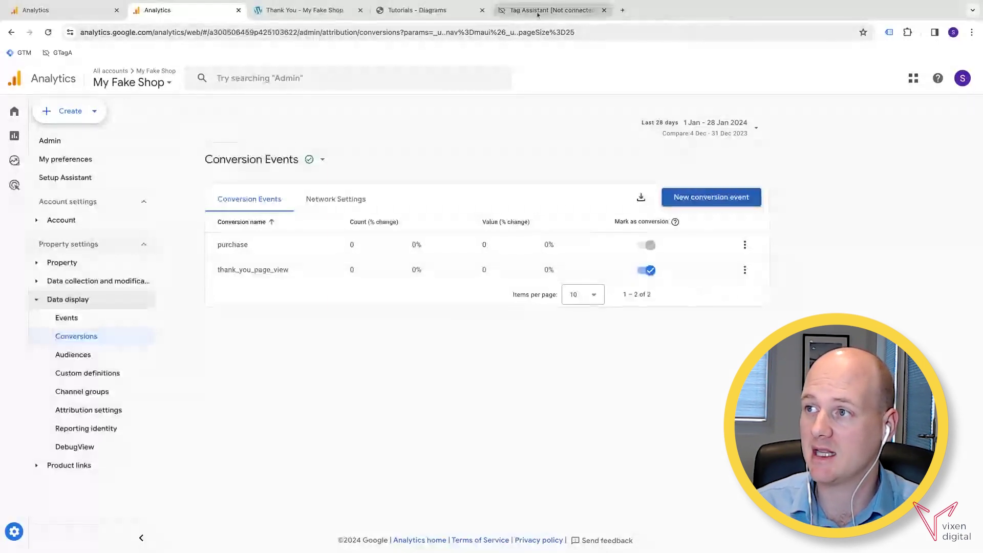
pyautogui.click(537, 15)
pyautogui.click(19, 79)
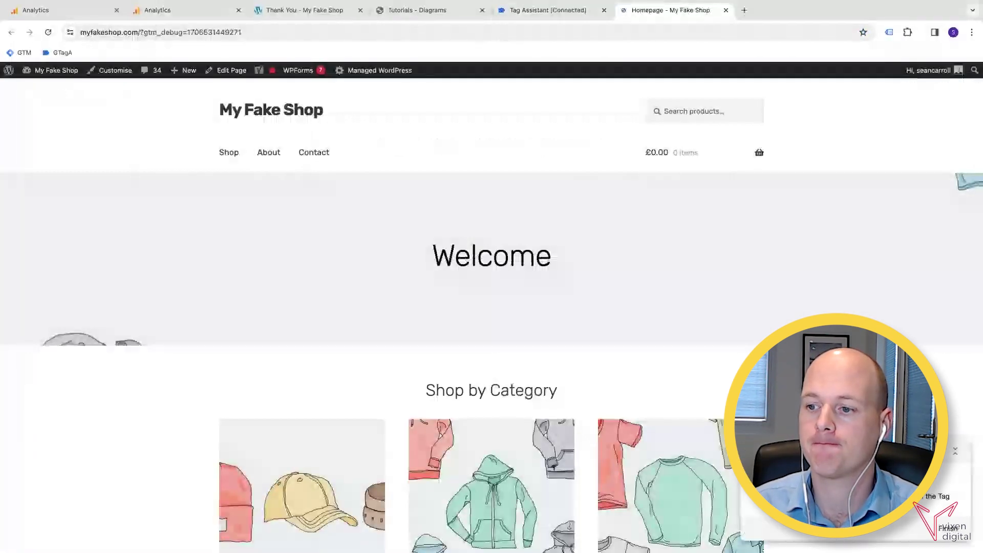
# Submit the Contact form with the contact's name and message 'Test', then return to GA4.
pyautogui.click(316, 154)
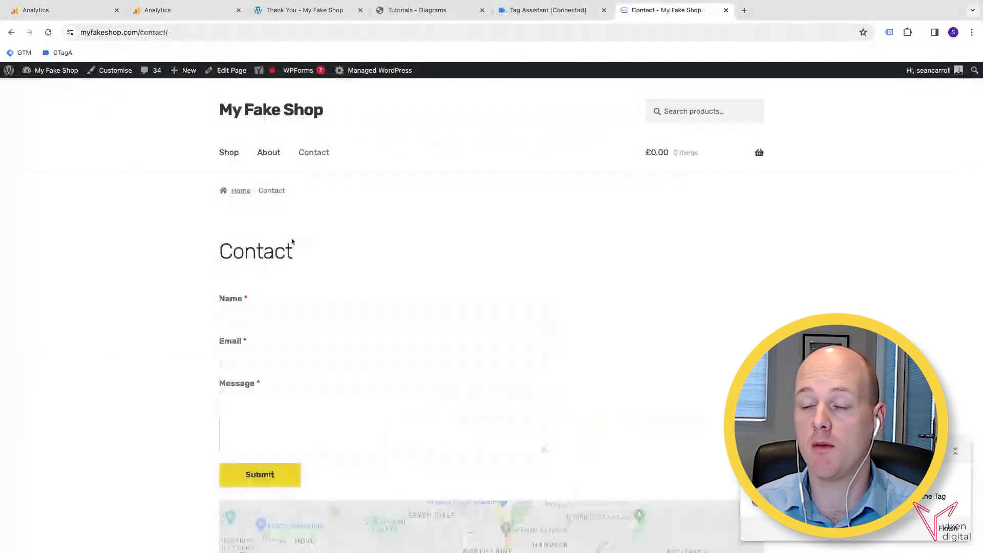
pyautogui.click(291, 316)
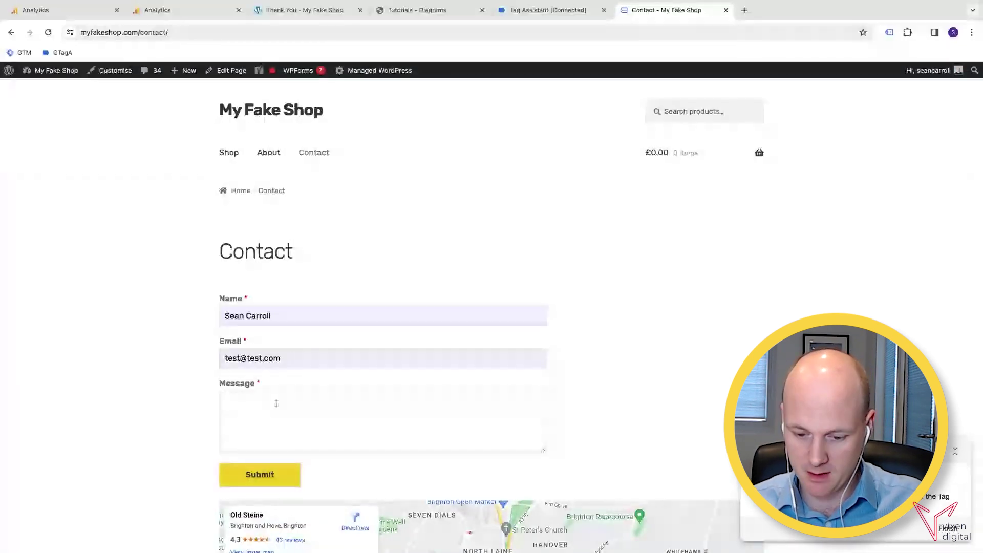
pyautogui.click(276, 403)
pyautogui.write('Test')
pyautogui.click(273, 476)
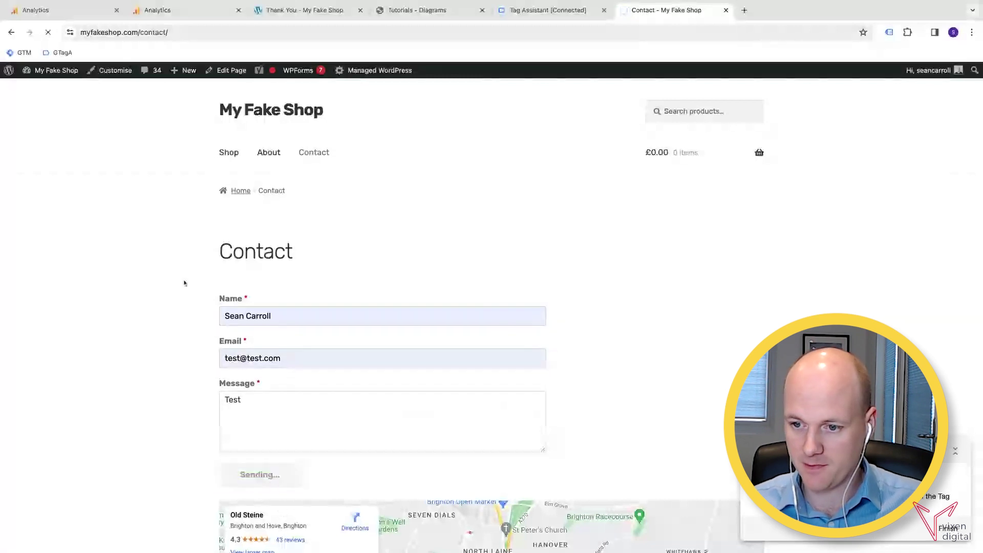
pyautogui.moveTo(317, 73)
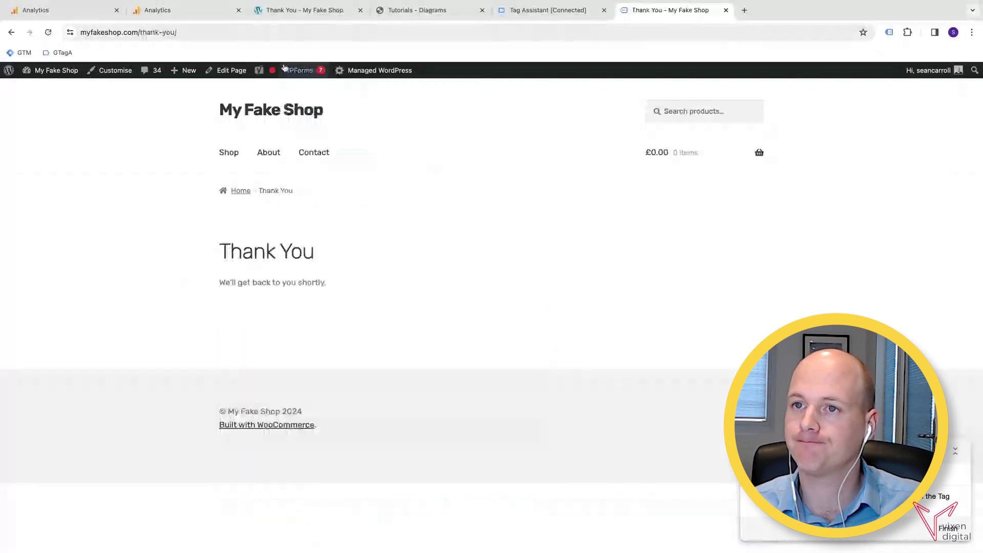
pyautogui.click(168, 10)
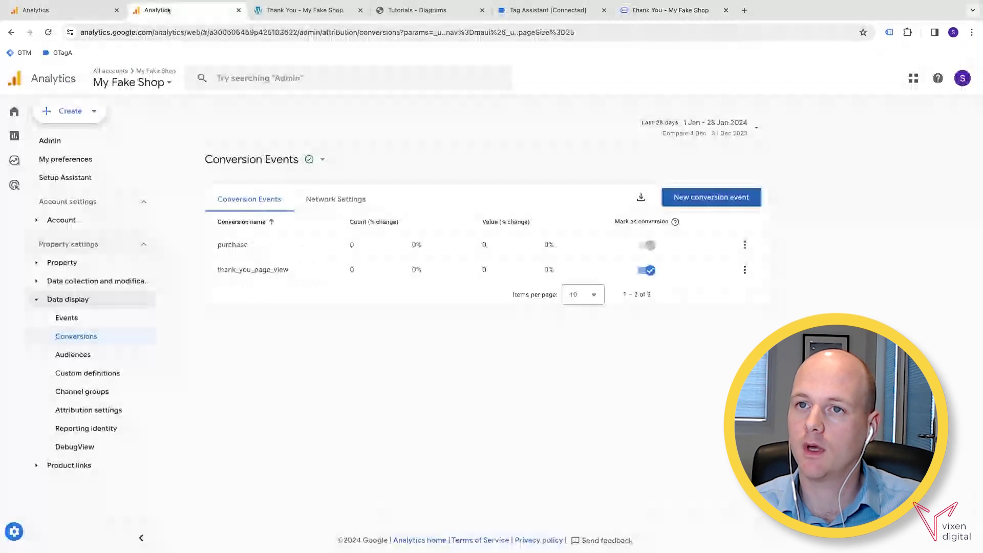
# Switch to DebugView and unpause the stream to show new form_start and page_view events.
pyautogui.hotkey('ctrl', '1')
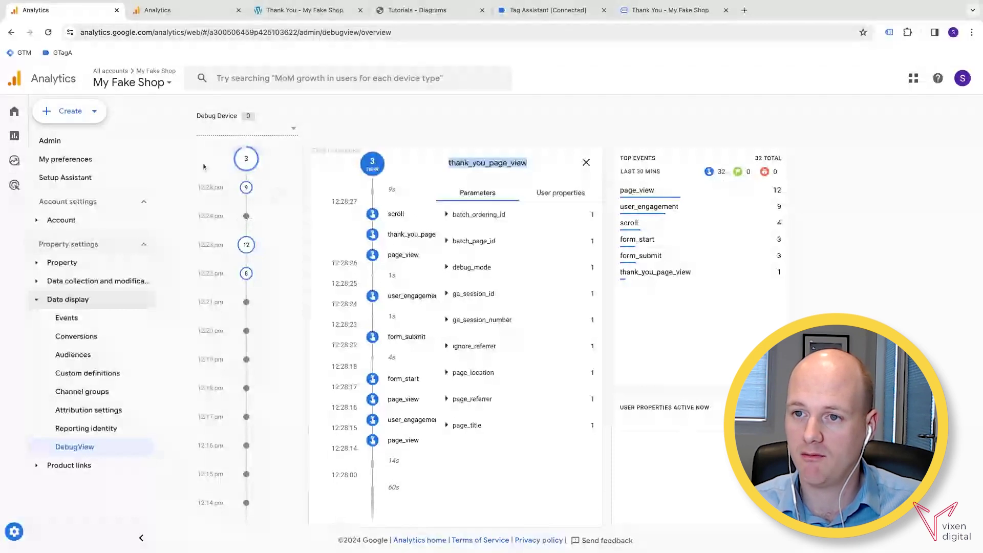
pyautogui.click(368, 169)
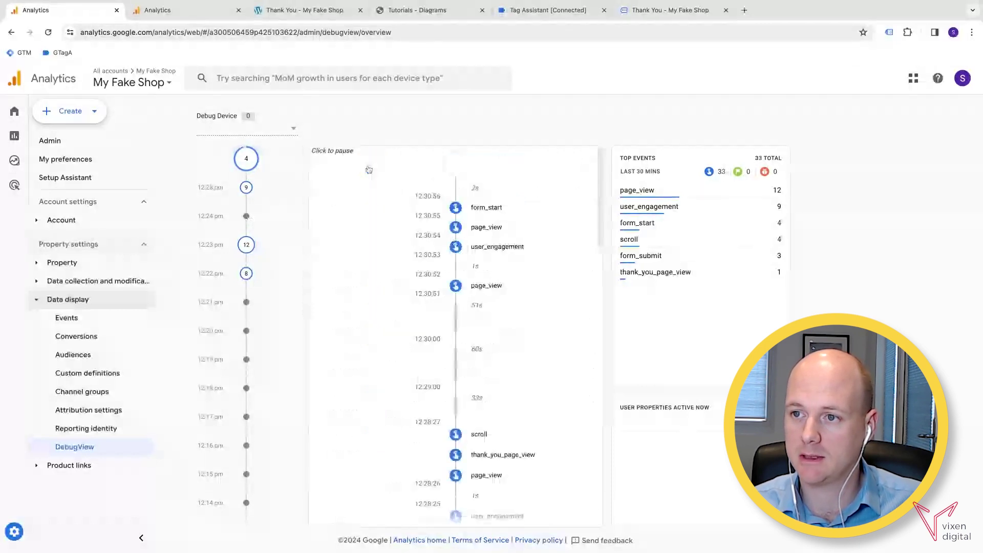